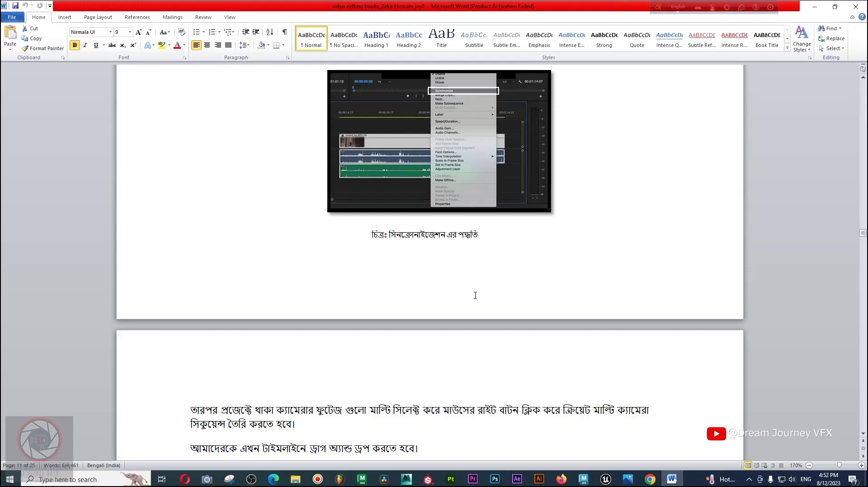
Step: Launch Premiere Pro from the Windows taskbar over the Word document
left_click(477, 481)
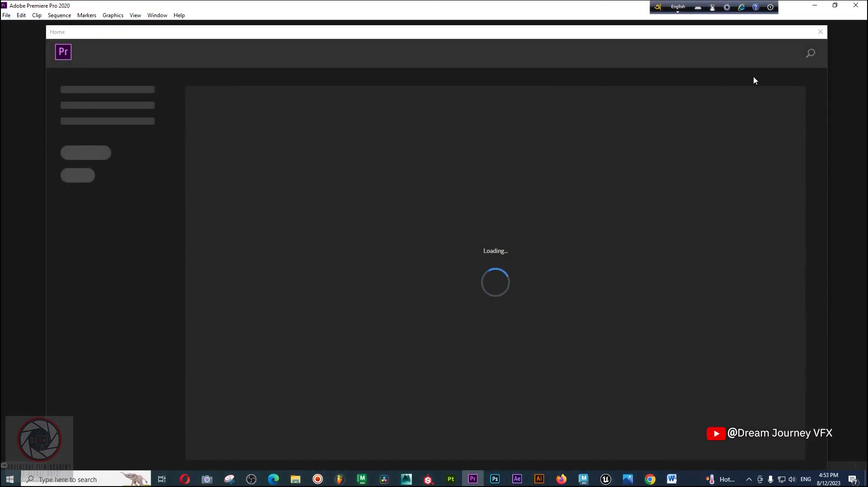
Step: Close the Home screen and start a new project via File > New > Project
left_click(821, 33)
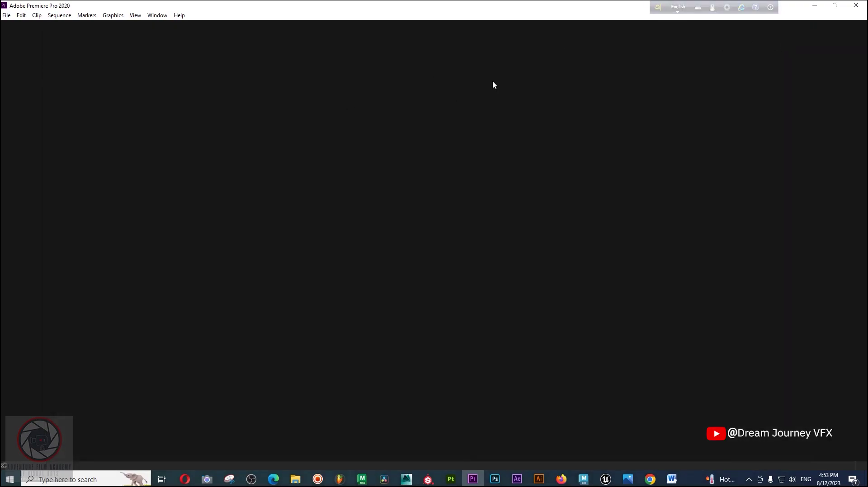
left_click(6, 16)
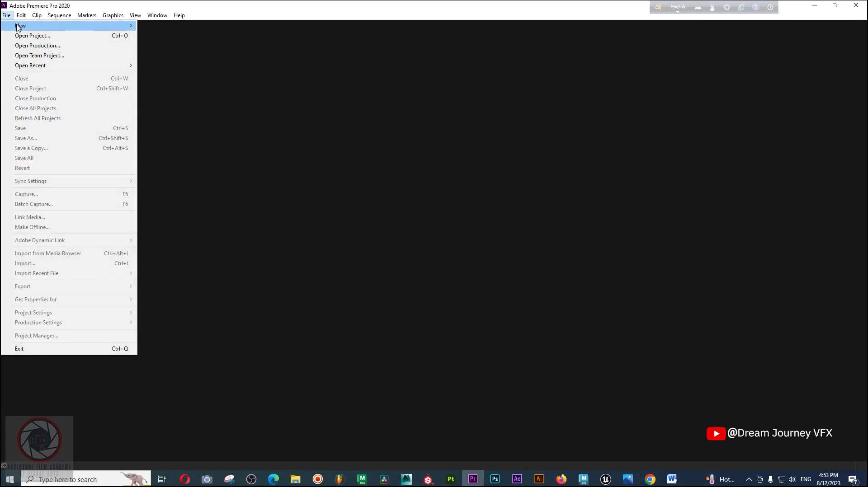
mouse_move(19, 25)
left_click(203, 28)
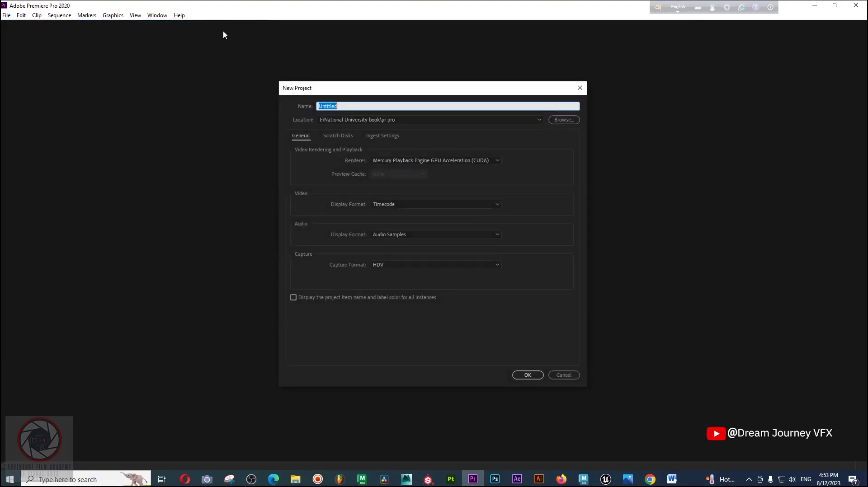
Step: Name the project 'Green screen remove' and open the location folder picker
left_click_drag(370, 86, 425, 87)
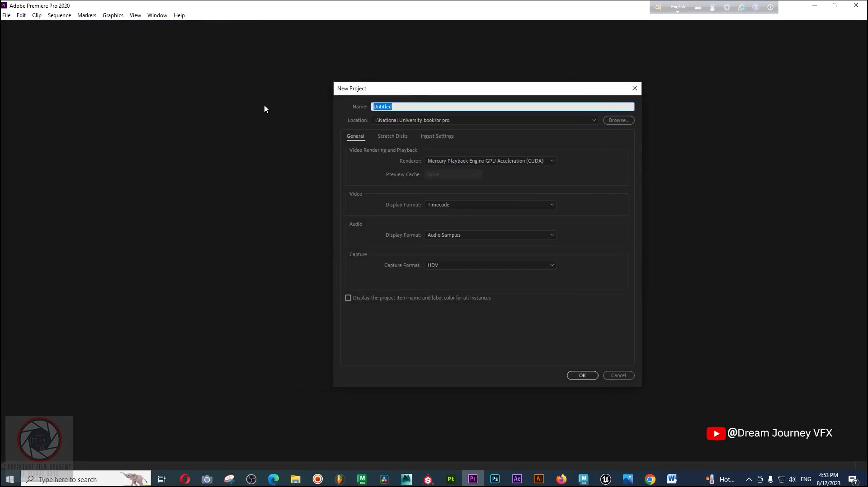
type("Gren")
key("BackSpace")
type("een schreen")
key("BackSpace")
key("BackSpace")
key("BackSpace")
key("BackSpace")
key("BackSpace")
type("reen remove")
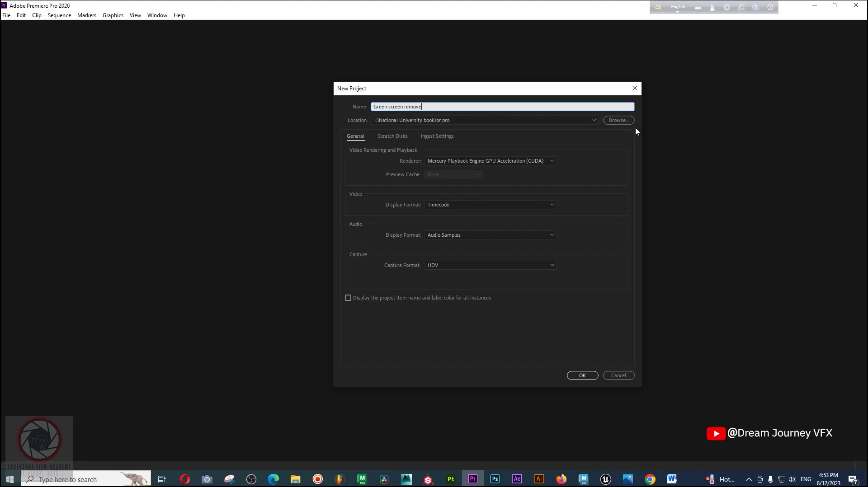
left_click(618, 120)
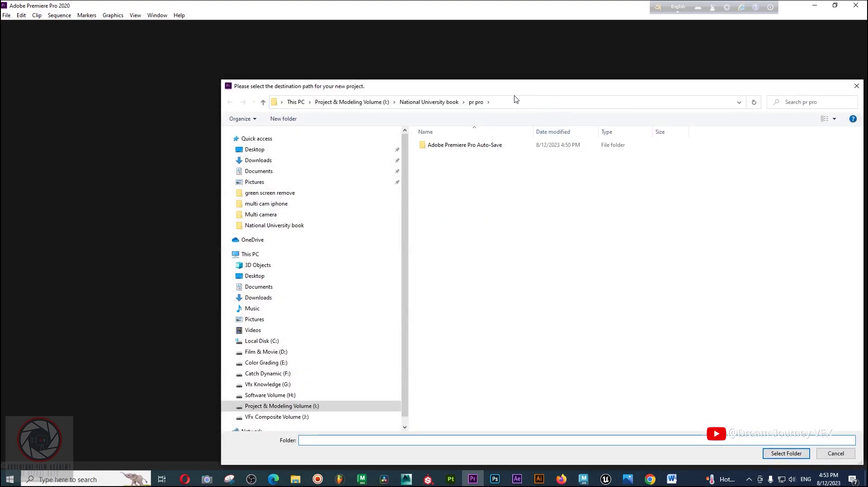
Step: Create a 'pro green screen project' folder inside National University book and select it as the location
left_click(449, 104)
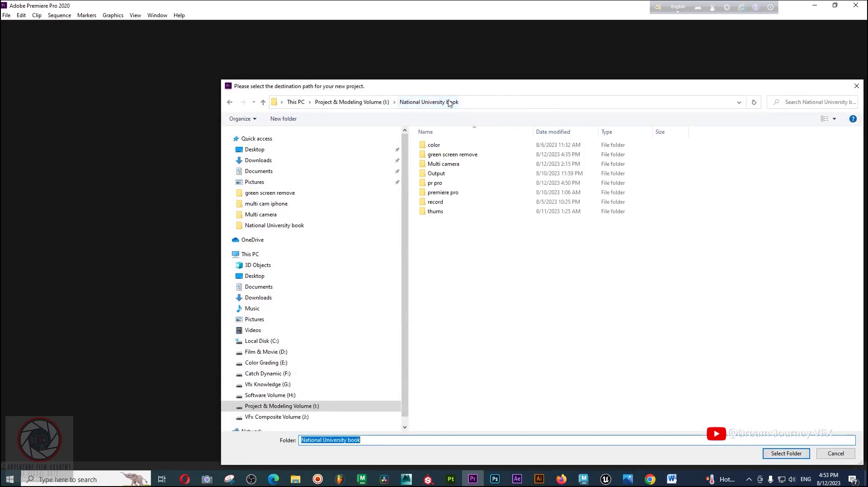
left_click(291, 119)
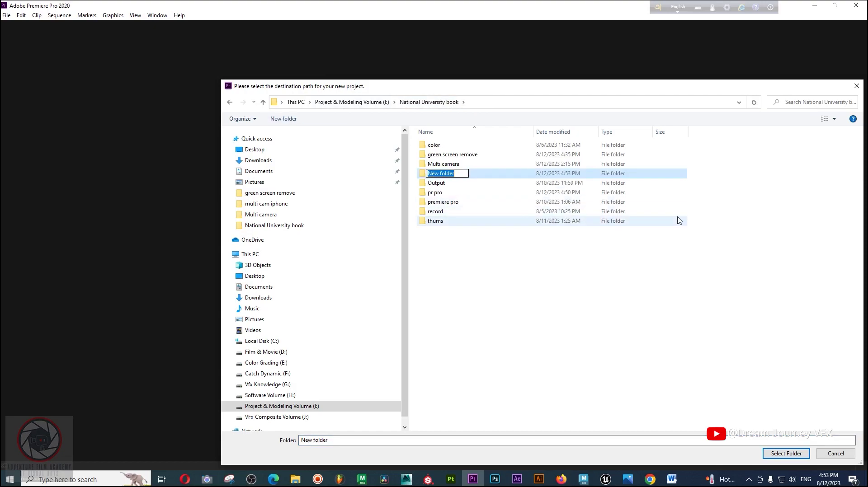
type("pro green schre")
key("BackSpace")
key("BackSpace")
type("reen pro")
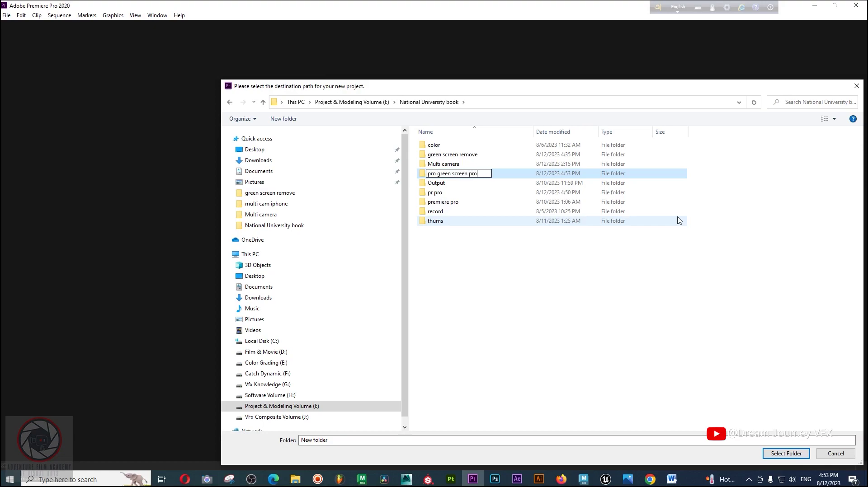
type("ject")
key("Return")
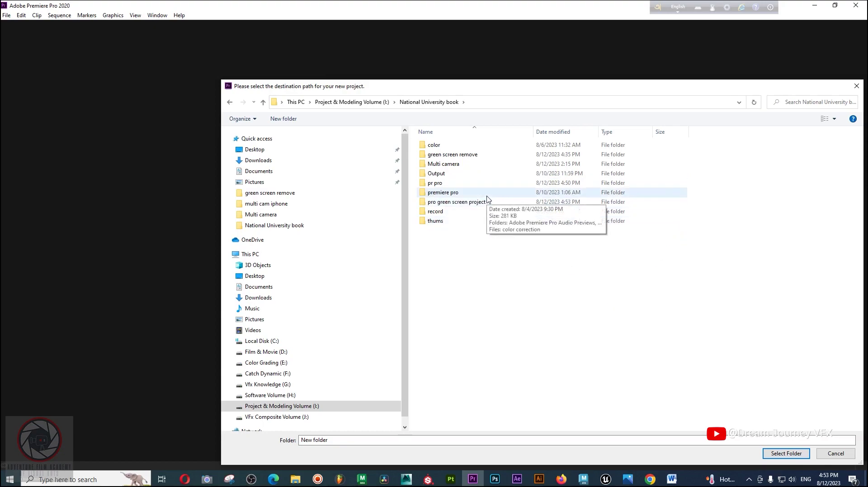
left_click(441, 206)
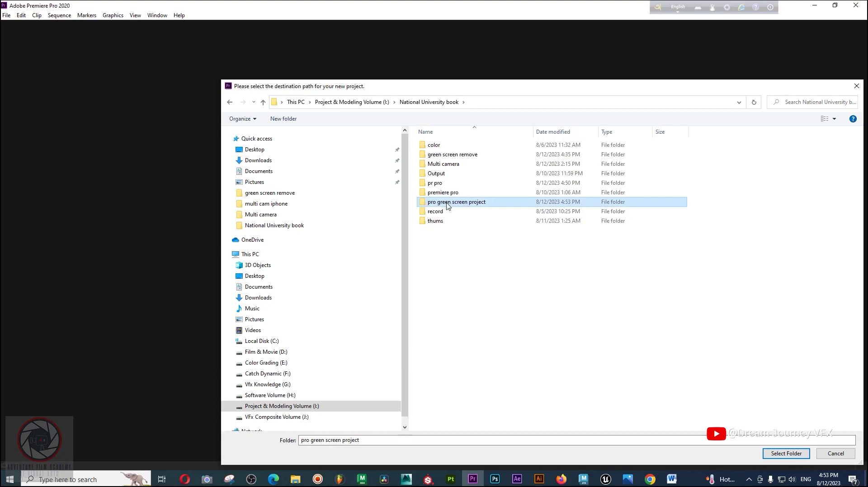
left_click_drag(623, 91, 513, 58)
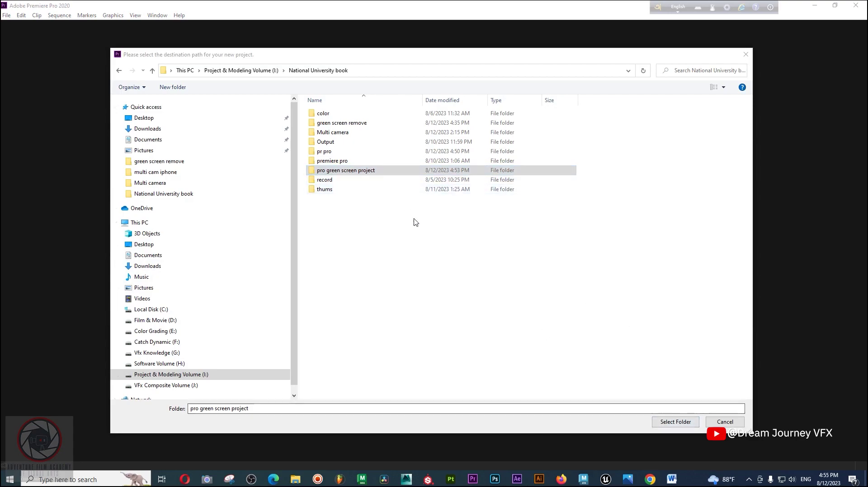
left_click(668, 424)
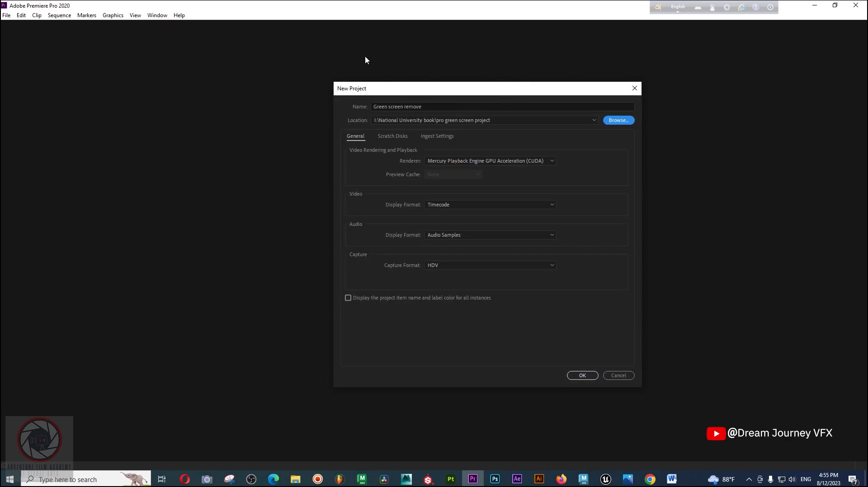
Step: Keep HDV as the capture format and create the project
left_click_drag(499, 93, 504, 74)
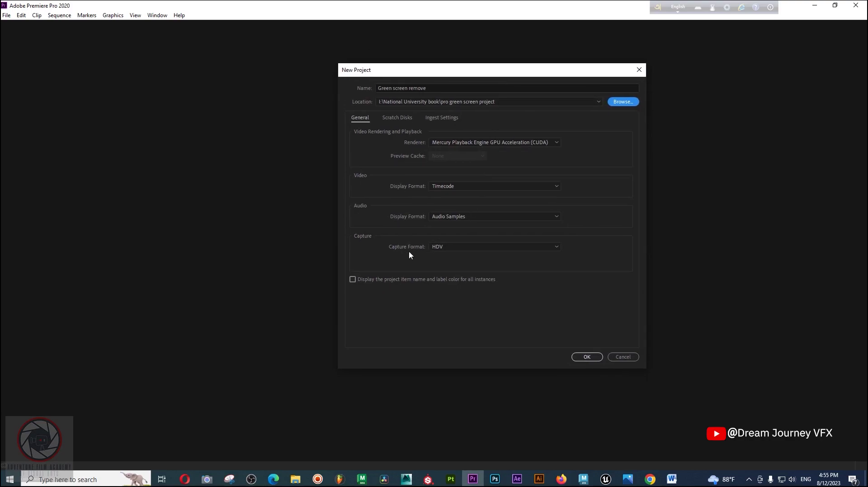
left_click(447, 246)
left_click(446, 265)
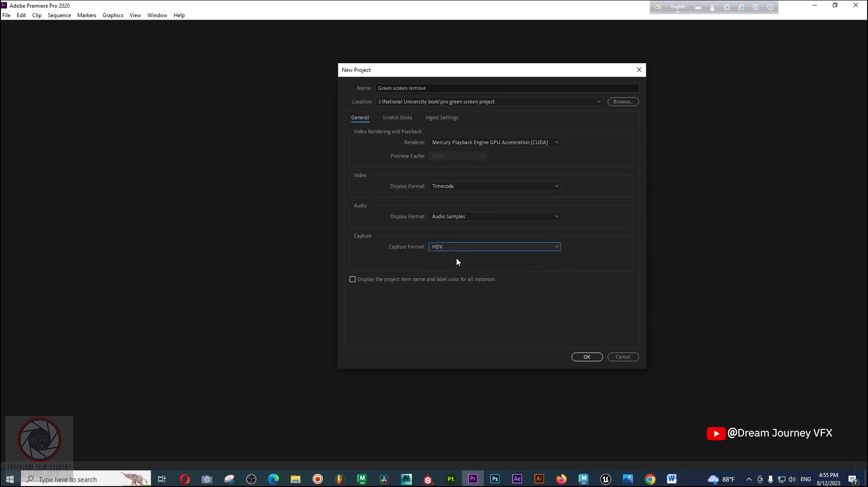
left_click(586, 357)
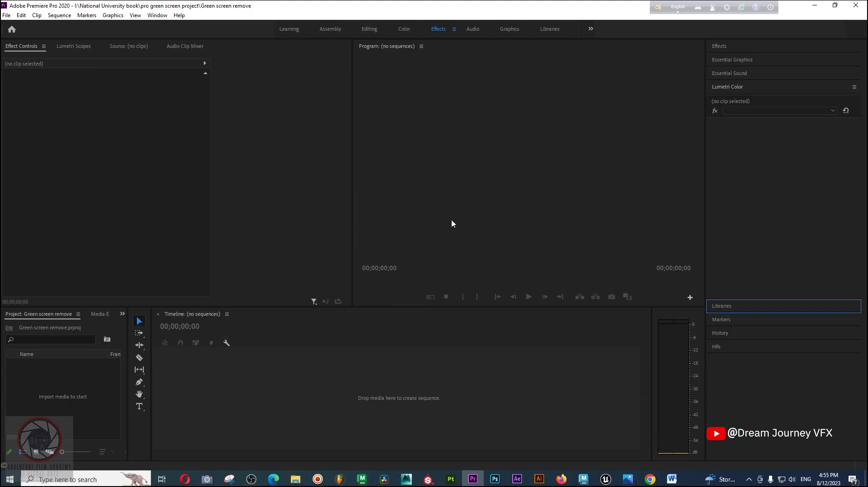
Step: Widen the Program monitor and switch to the Editing workspace
left_click(488, 207)
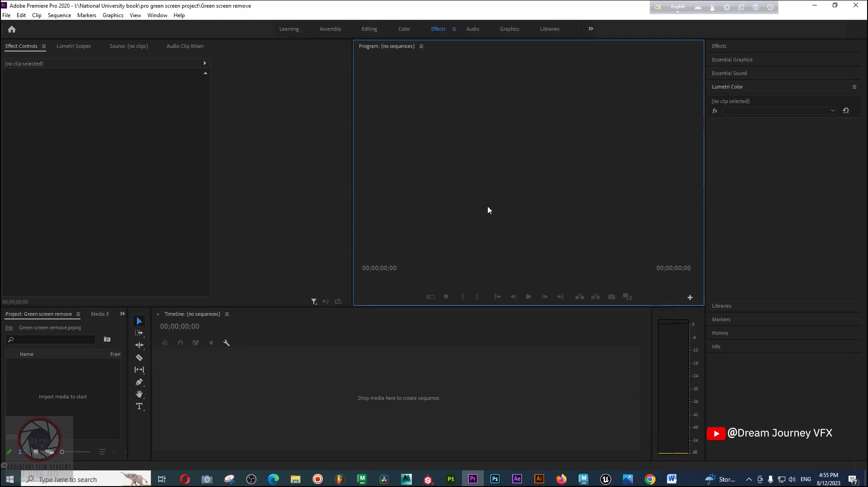
left_click(291, 351)
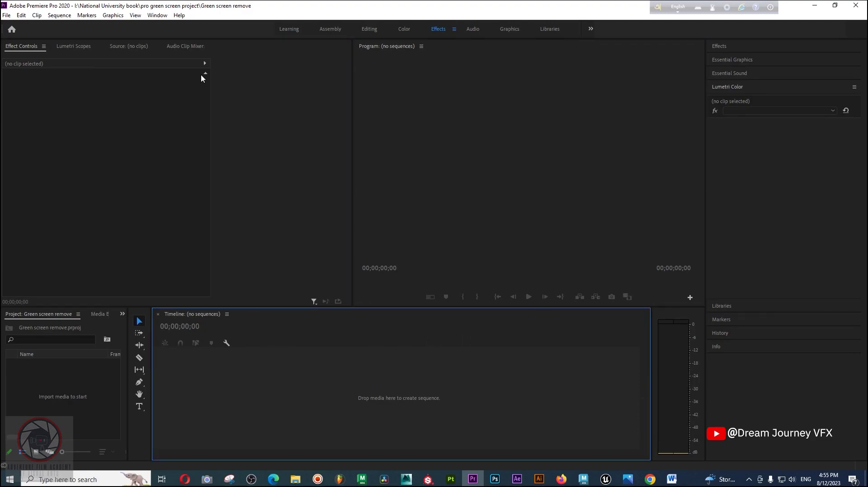
left_click_drag(352, 142, 205, 144)
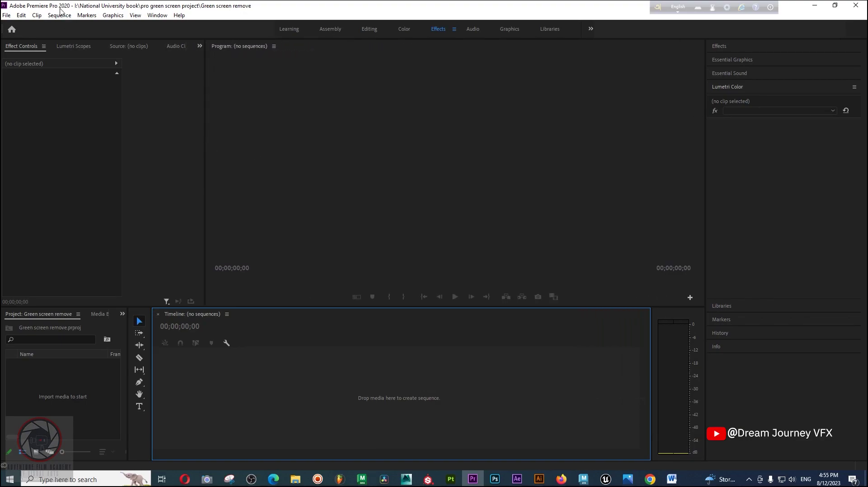
left_click(366, 207)
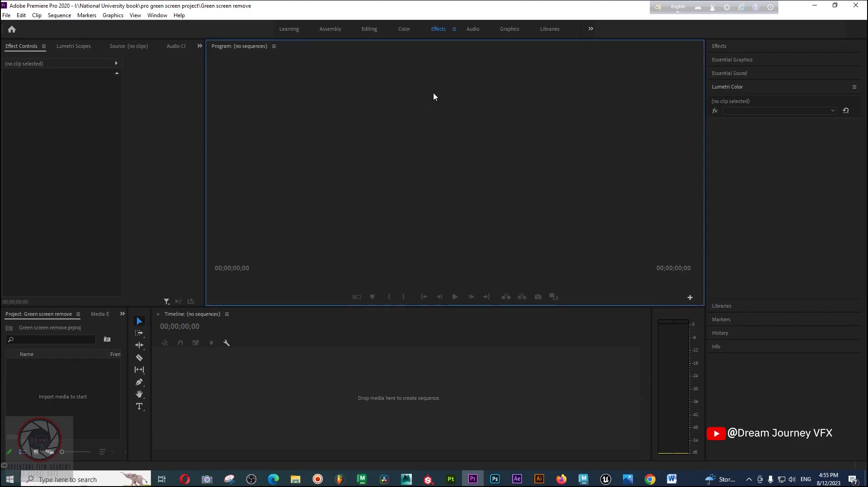
left_click(370, 30)
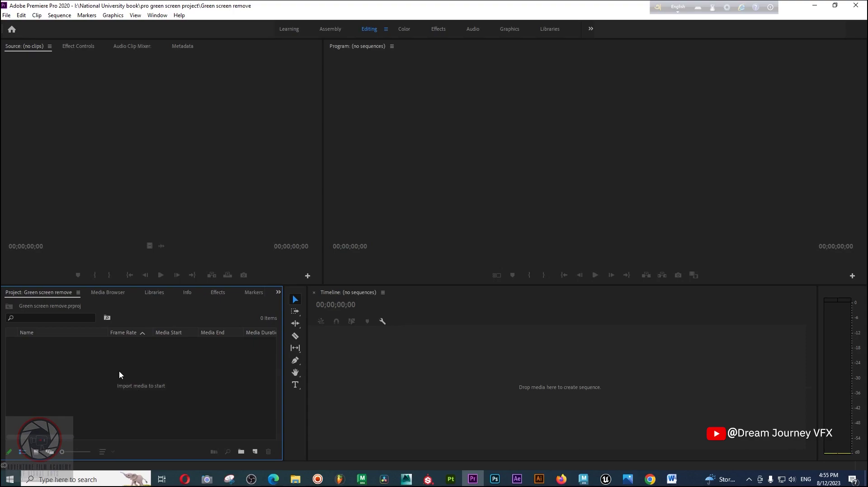
Step: Import the raw footage.mp4 clip from the green screen remove folder
left_click(6, 15)
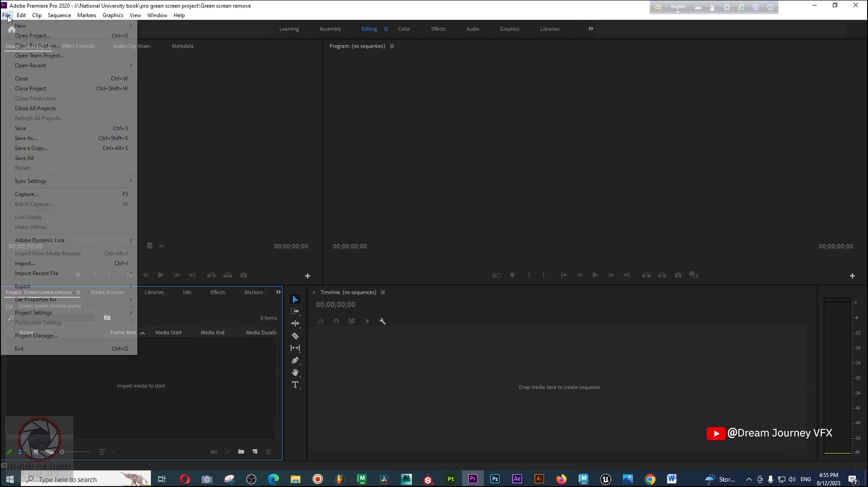
left_click(34, 264)
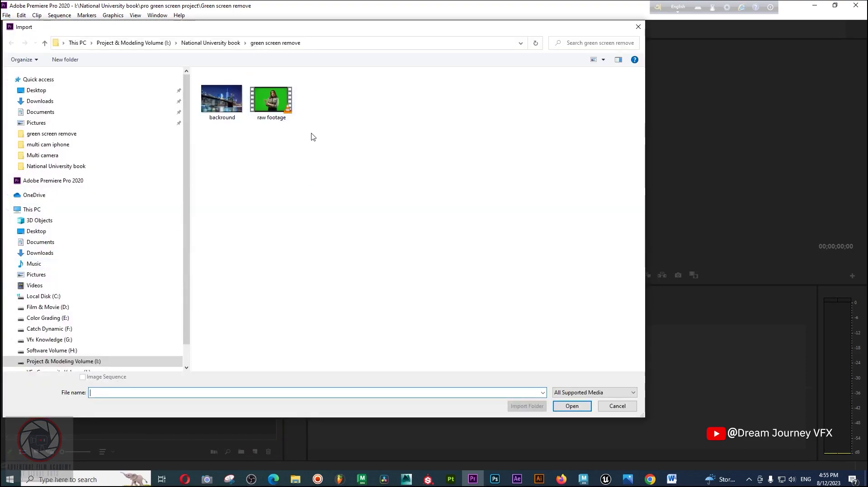
left_click(281, 105)
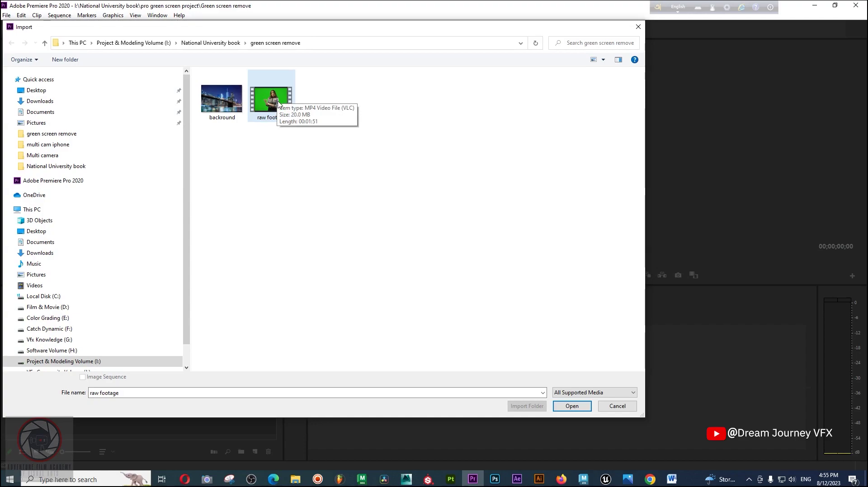
left_click(302, 187)
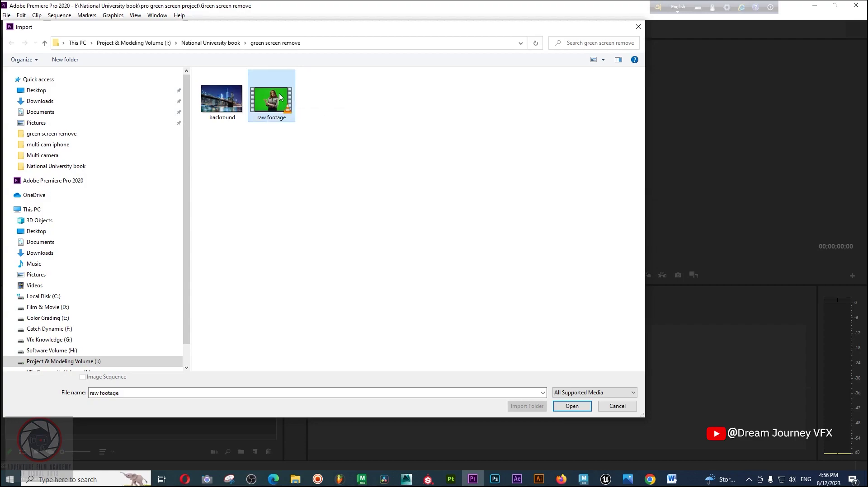
left_click(559, 406)
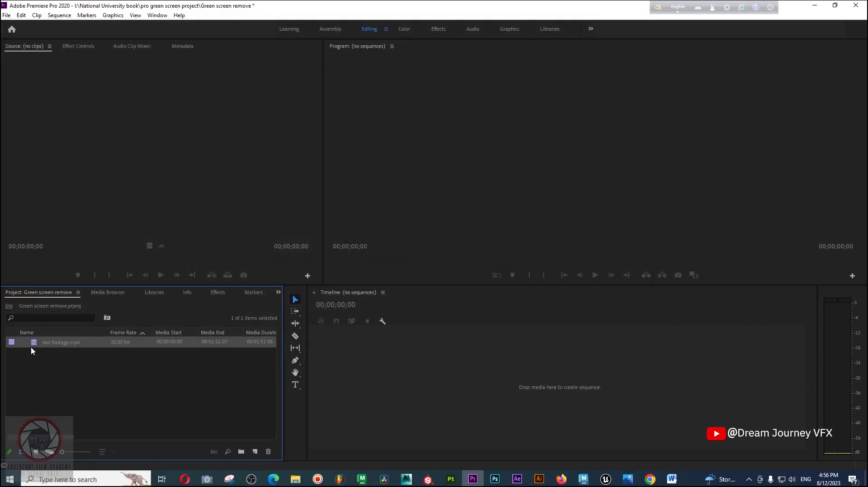
Step: Widen the Timeline and project panels and create a 'raw footage' sequence from the clip
left_click_drag(304, 394, 173, 397)
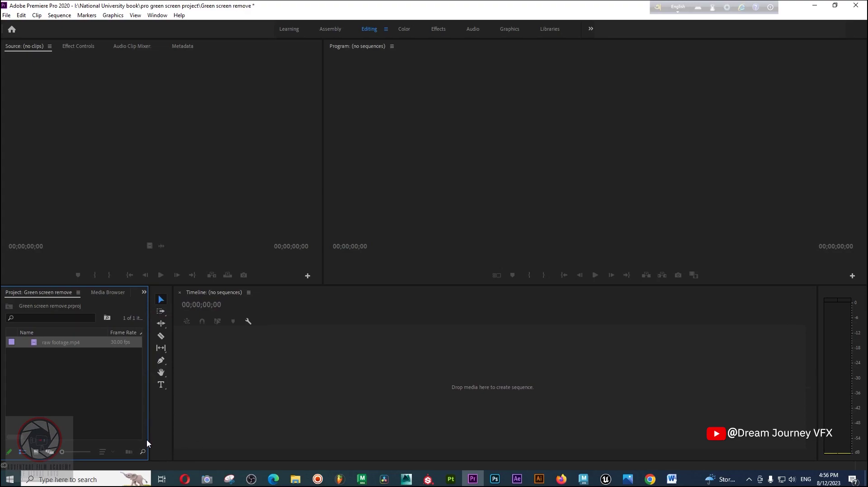
left_click_drag(150, 408, 238, 409)
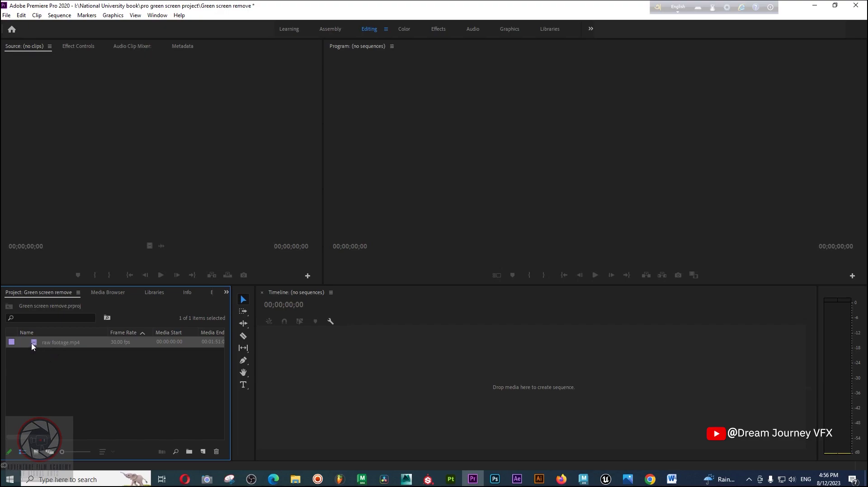
left_click_drag(33, 346, 113, 400)
left_click_drag(35, 346, 203, 451)
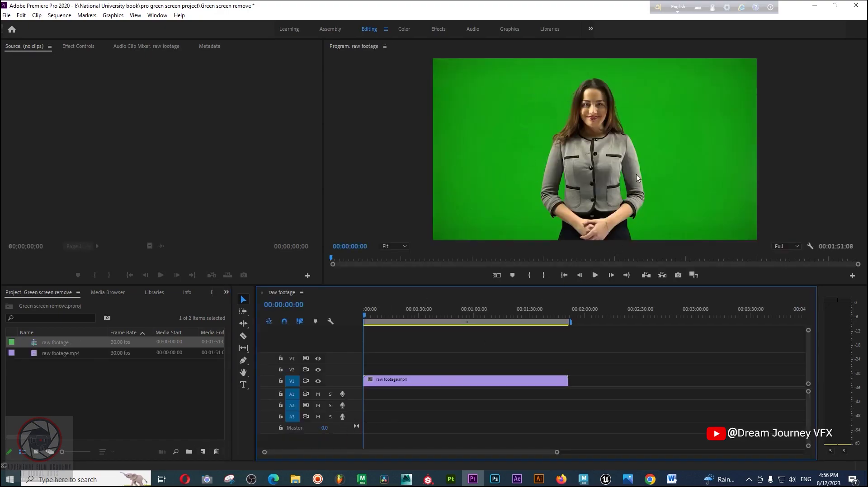
Step: Expand the V1 track to show thumbnails and scrub to a later frame
double_click(346, 380)
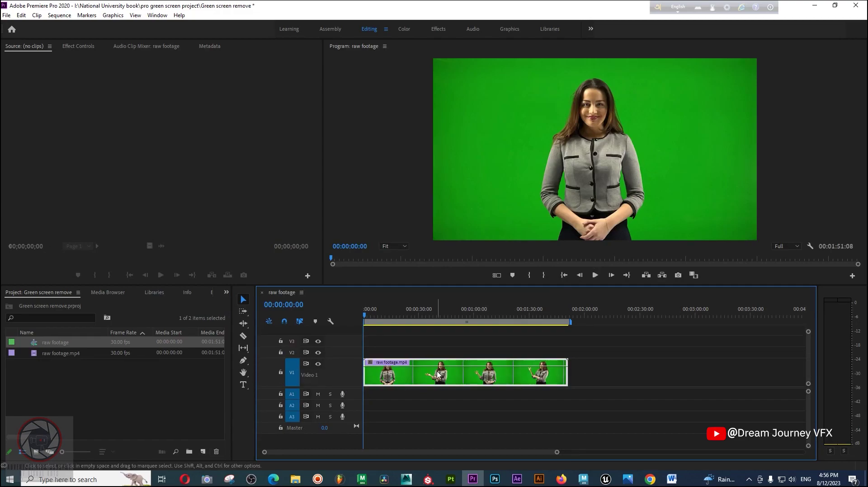
left_click_drag(378, 317, 436, 321)
key("space")
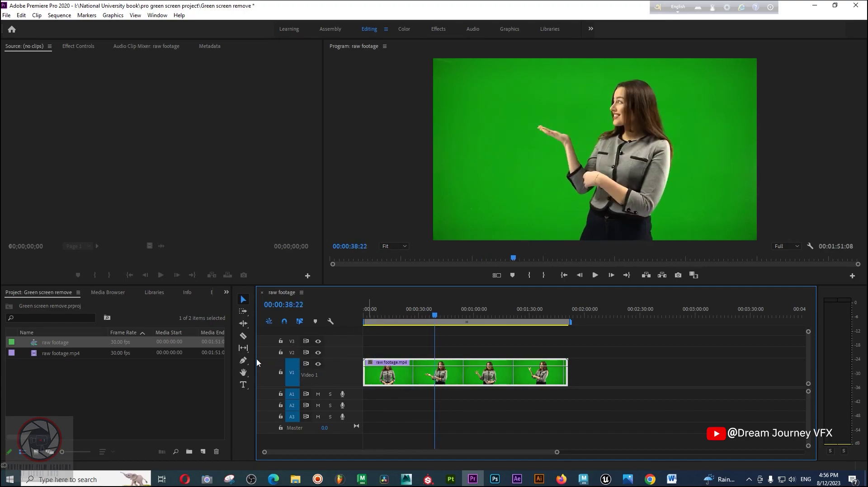
left_click_drag(254, 361, 205, 359)
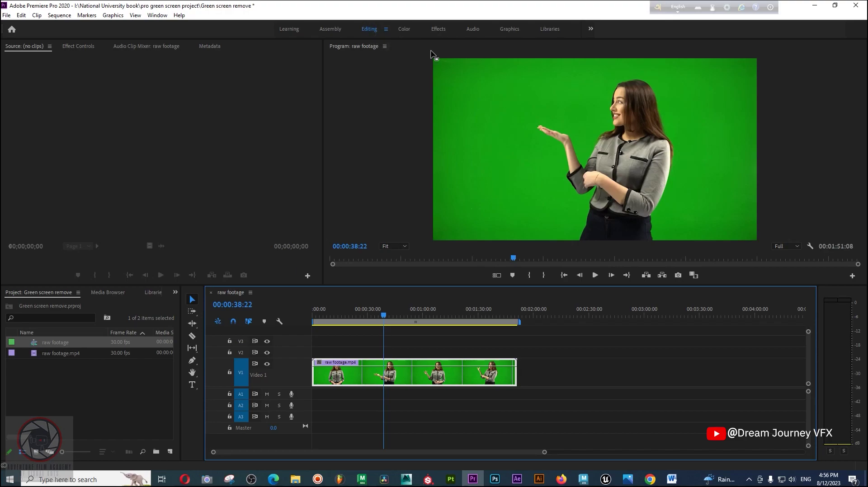
Step: Switch to the Effects workspace, collapse Lumetri Color, and search the effects for 'key'
left_click(440, 30)
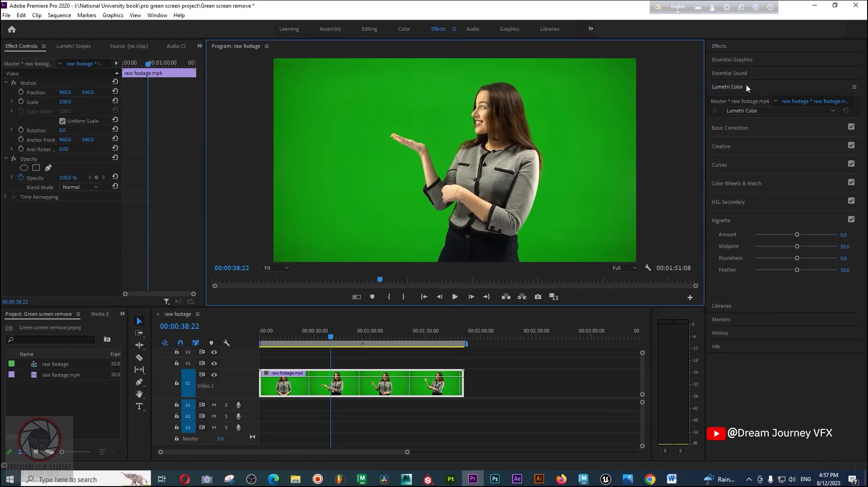
left_click(728, 87)
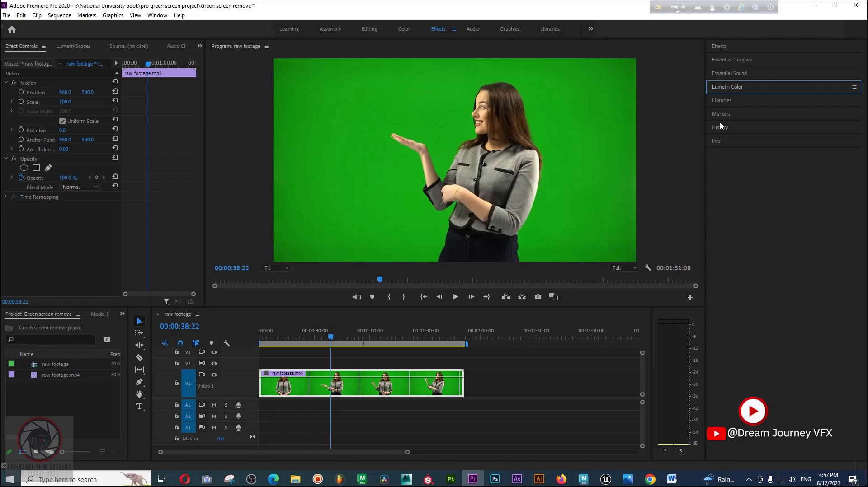
left_click(722, 48)
left_click(742, 58)
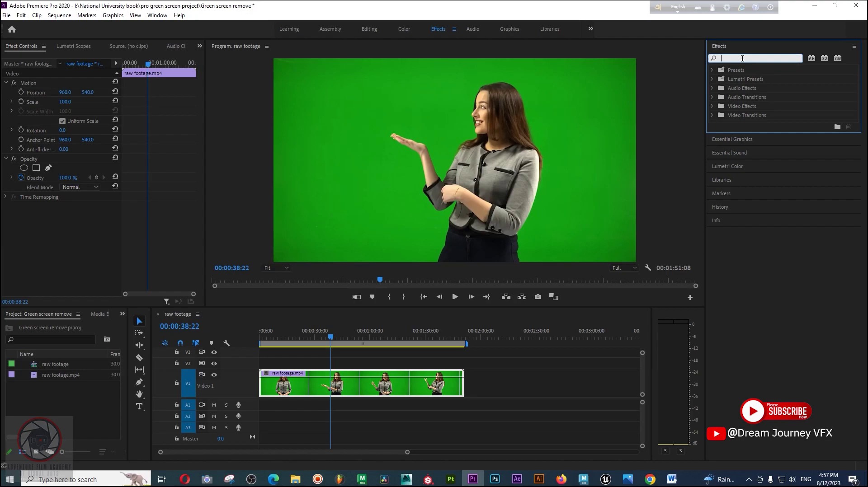
type("key")
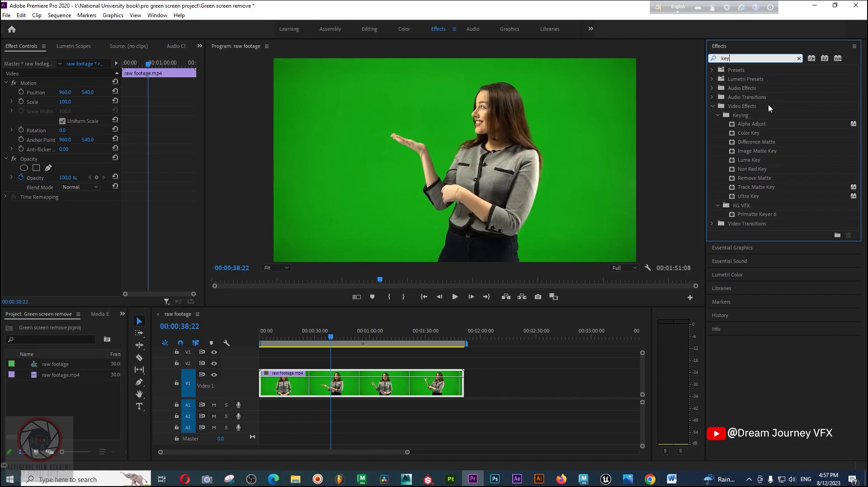
Step: Drag Ultra Key onto the V1 raw footage clip and select it in Effect Controls
left_click(746, 197)
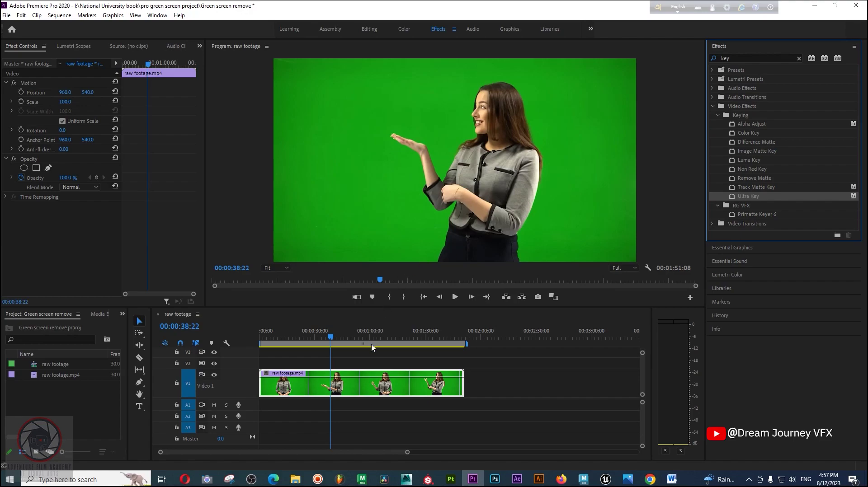
left_click_drag(372, 347, 349, 387)
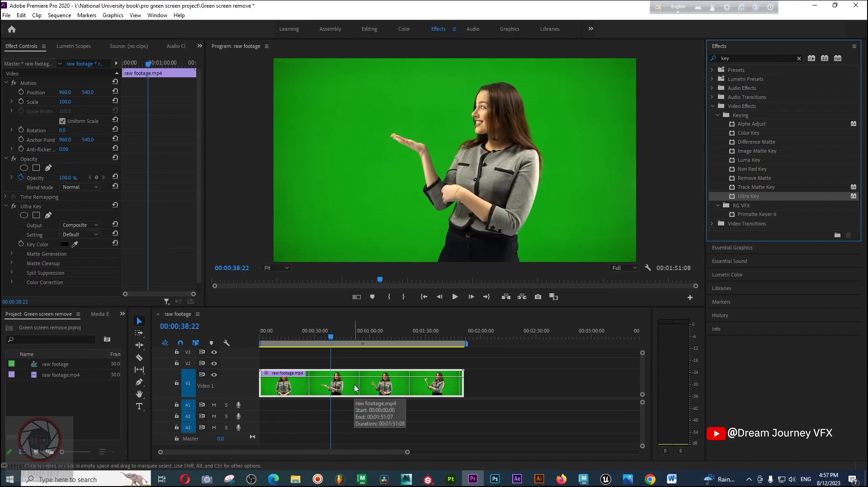
left_click(28, 207)
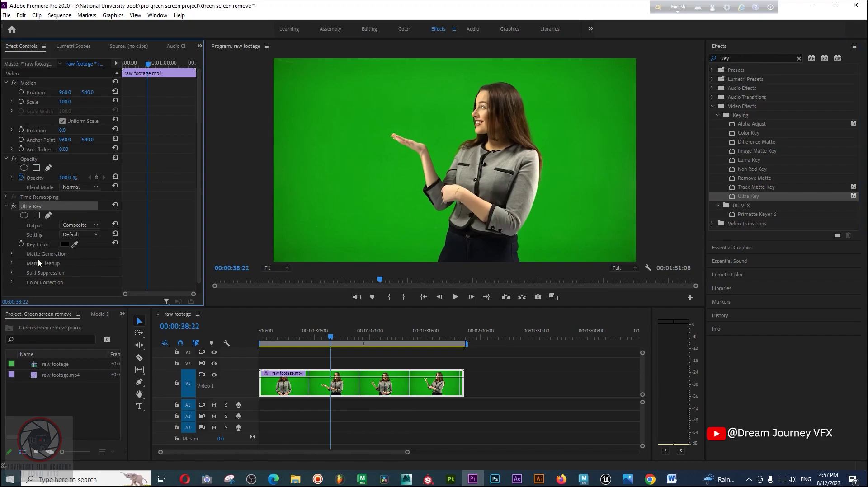
Step: Keep Composite output and Default setting, and sample the green screen as the Ultra Key colour
left_click(83, 226)
left_click(83, 229)
left_click(80, 235)
left_click(71, 236)
left_click_drag(76, 246, 452, 108)
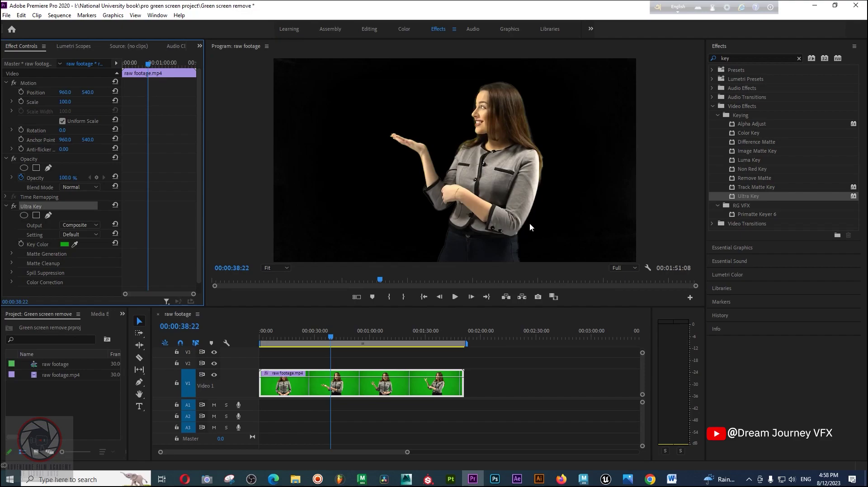
left_click_drag(437, 307, 427, 350)
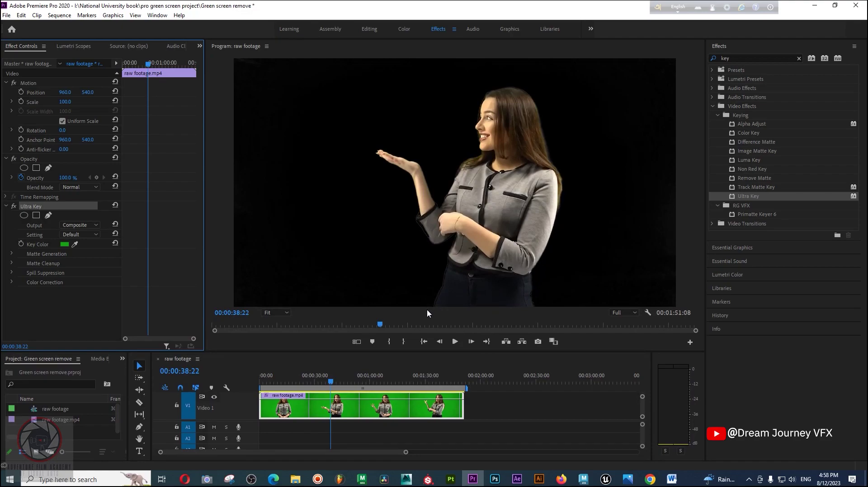
left_click(625, 313)
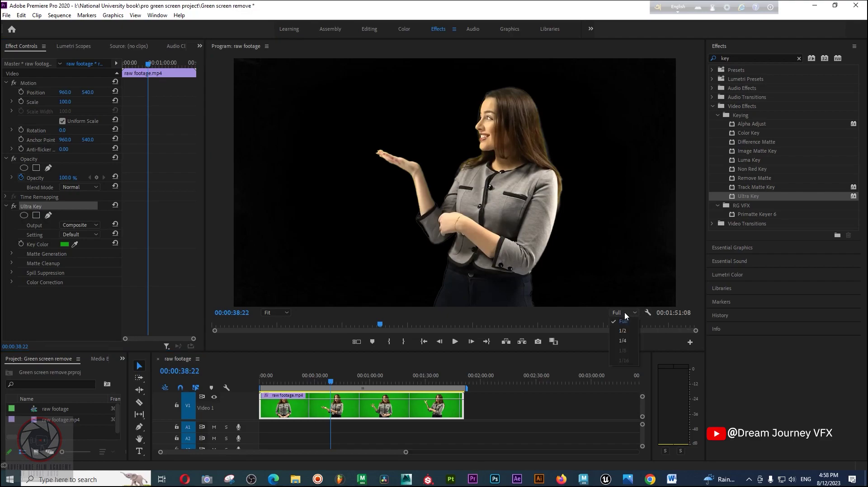
Step: View the Program monitor at 100% and expand Matte Generation and Matte Cleanup
left_click(280, 311)
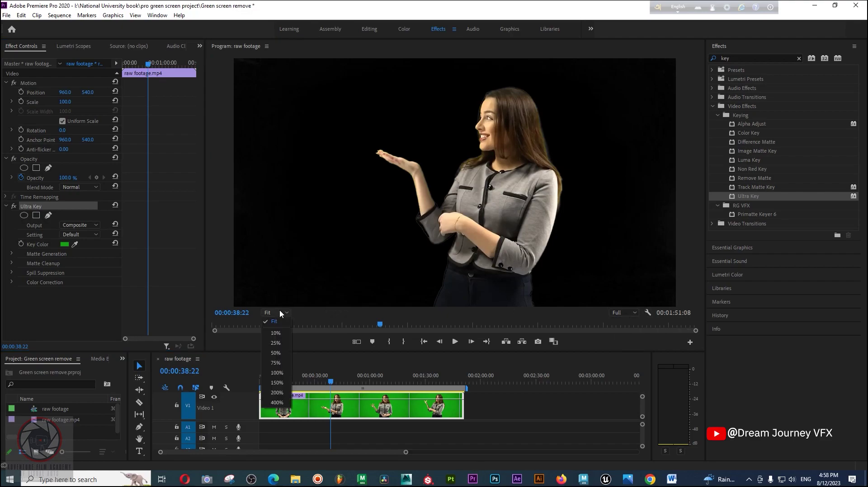
left_click(276, 373)
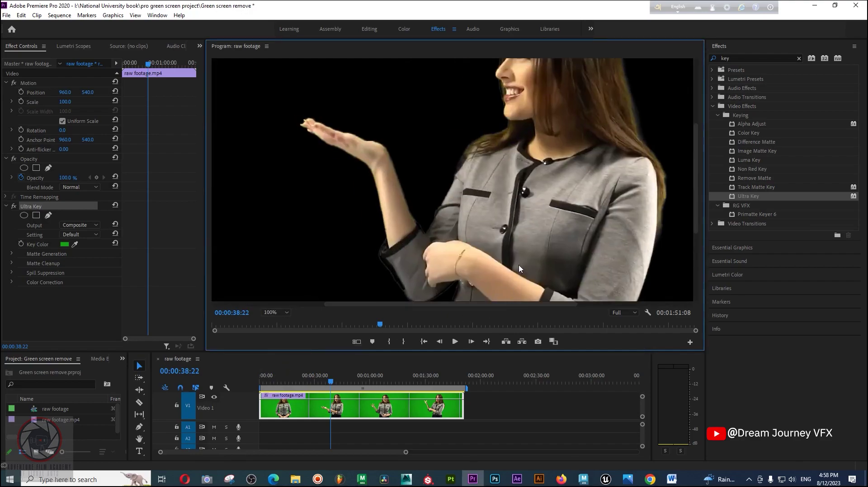
left_click_drag(695, 204, 695, 259)
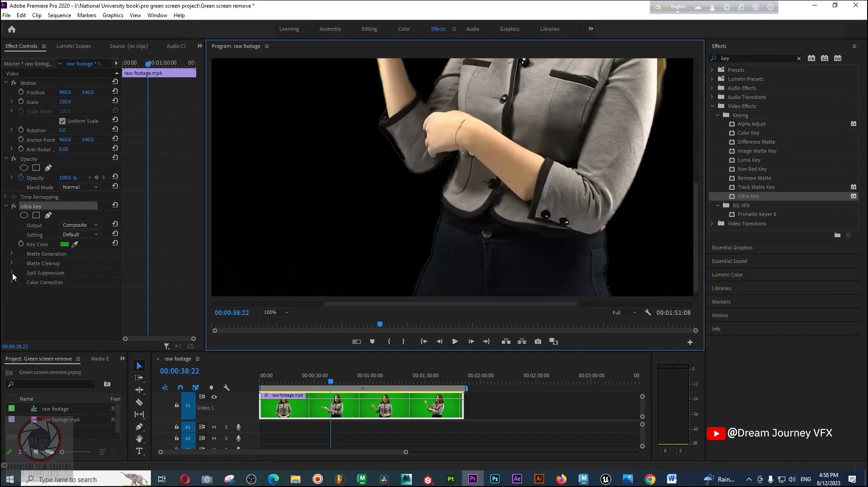
left_click(11, 253)
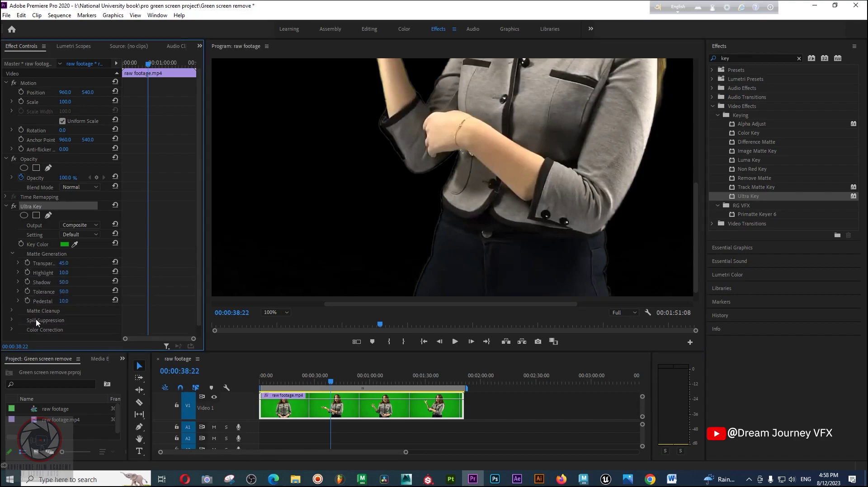
left_click(12, 311)
Step: Raise Choke to 33, keep Transparency at 45, and return Highlight to 10
left_click_drag(62, 320, 76, 320)
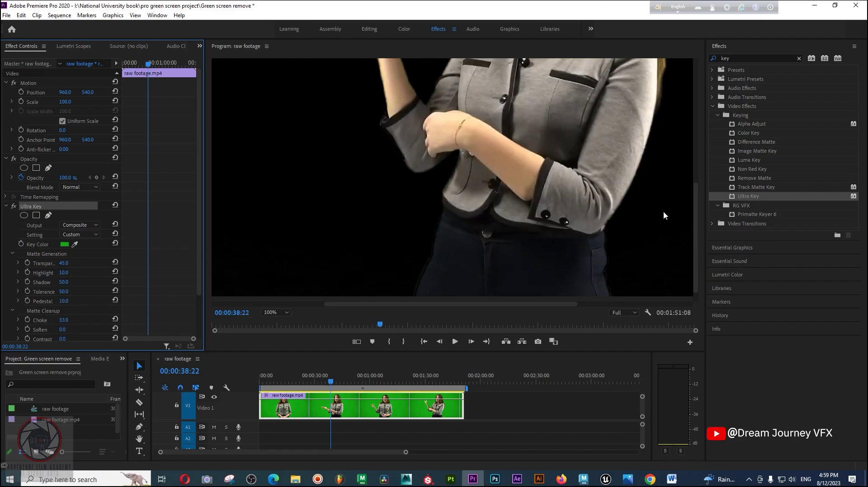
left_click_drag(697, 204, 629, 117)
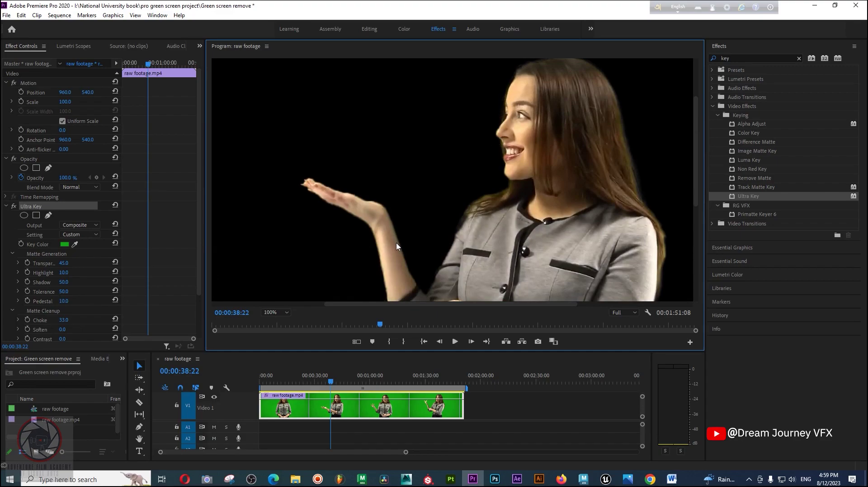
left_click(64, 273)
left_click_drag(63, 263, 36, 263)
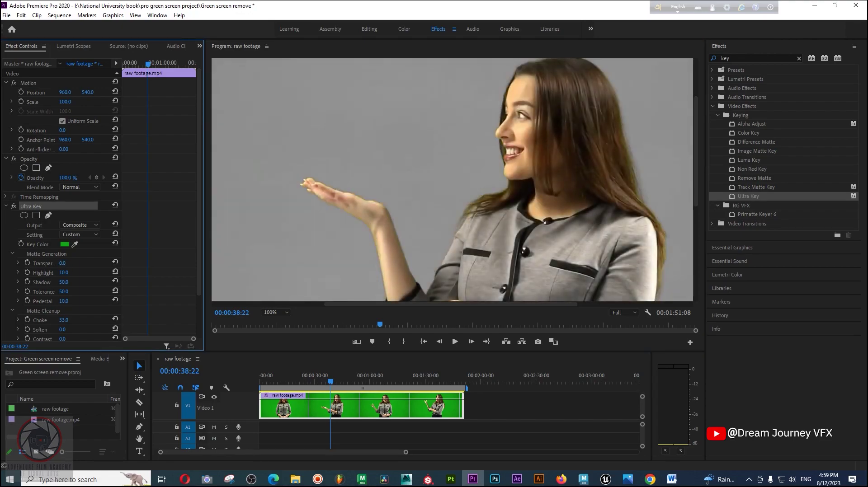
key("ctrl+z")
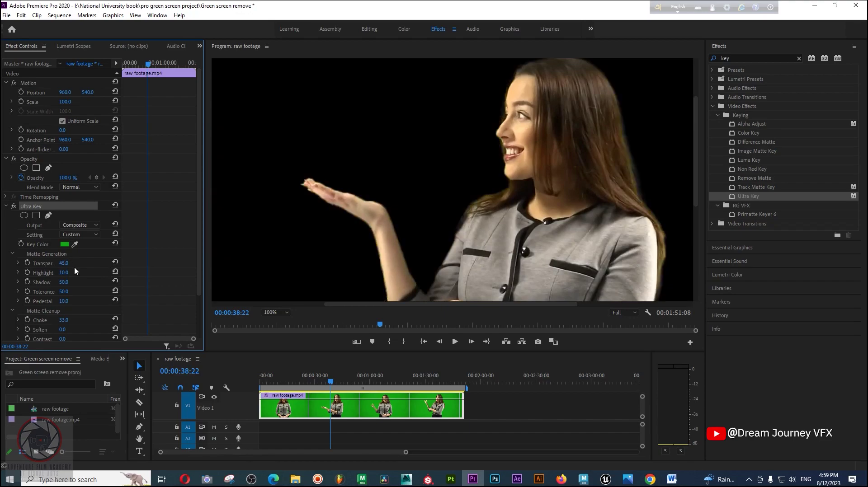
left_click_drag(66, 273, 147, 273)
left_click_drag(65, 272, 132, 282)
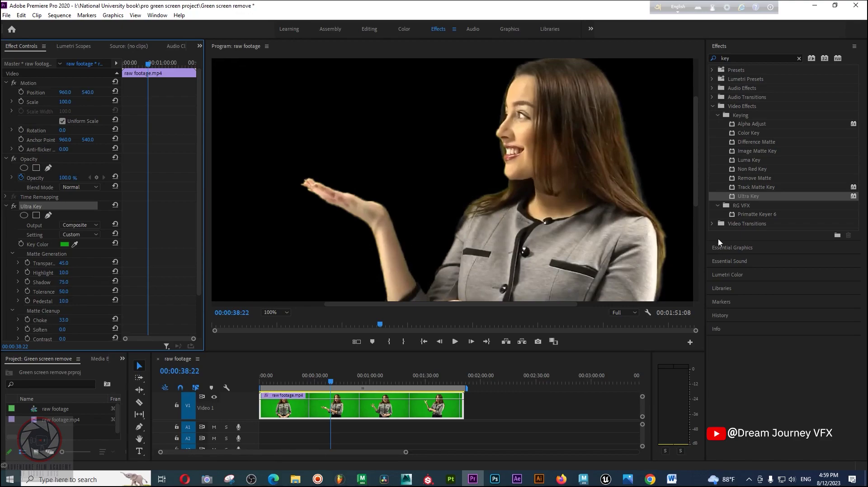
Step: Fit the whole frame in the preview and reset Ultra Key Shadow to its default
left_click(275, 313)
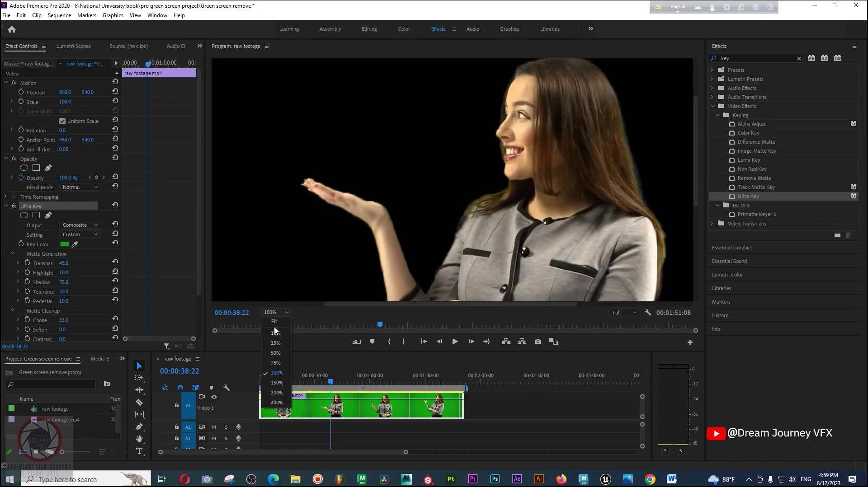
left_click(276, 321)
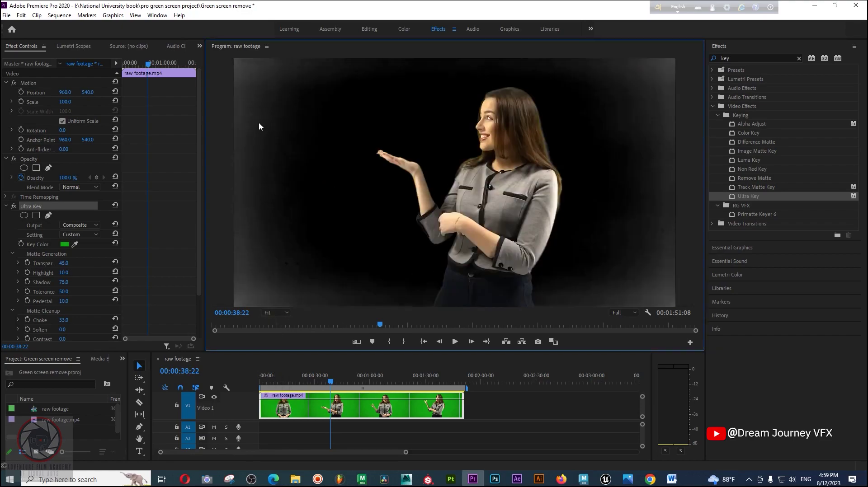
left_click_drag(63, 282, 48, 282)
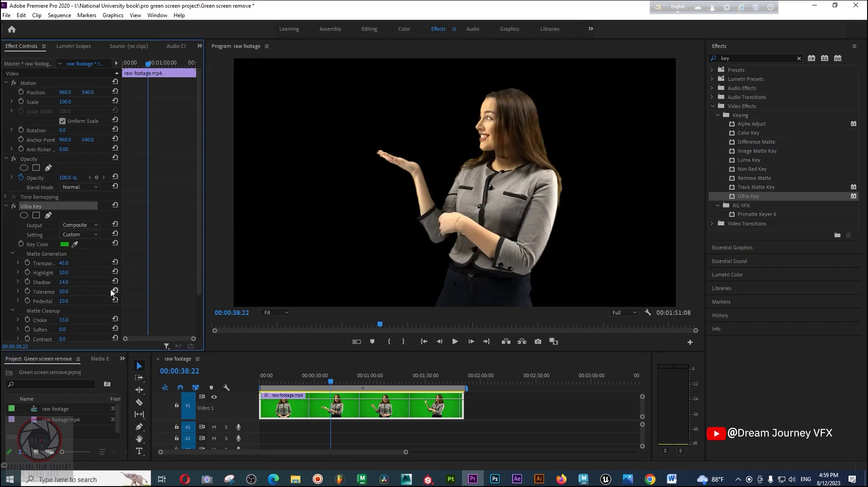
key("ctrl+z")
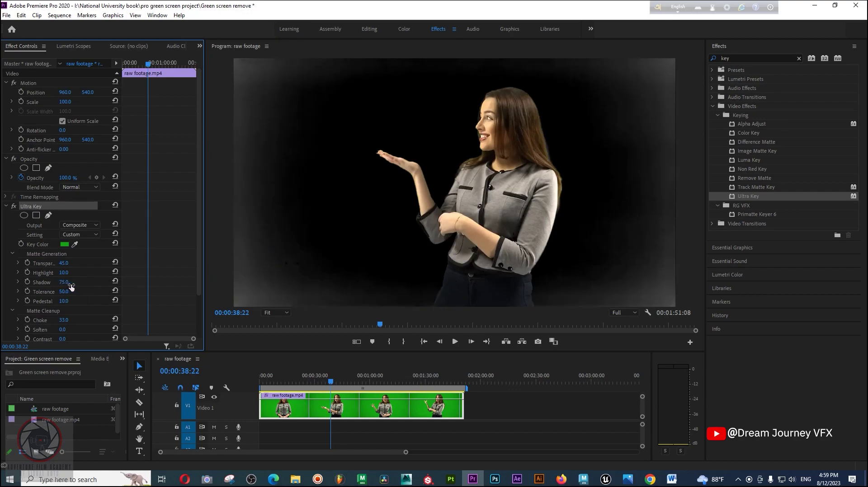
left_click(116, 282)
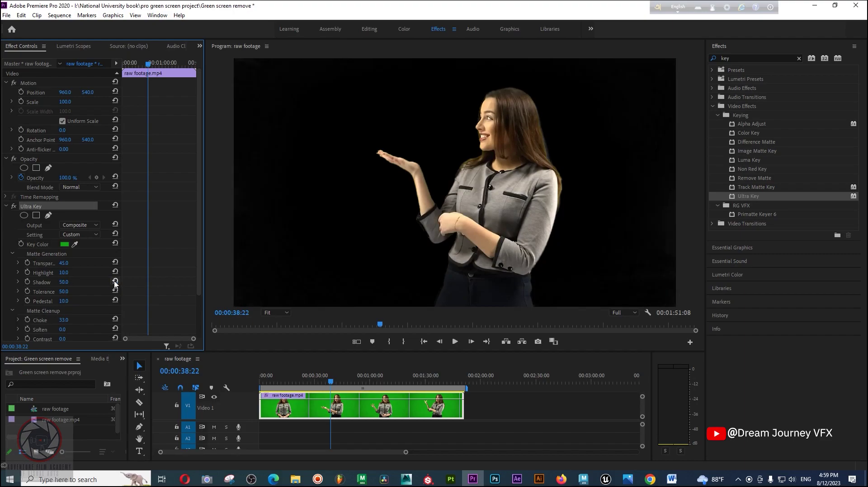
Step: Set the Ultra Key Shadow value to 45
left_click(73, 282)
left_click(97, 282)
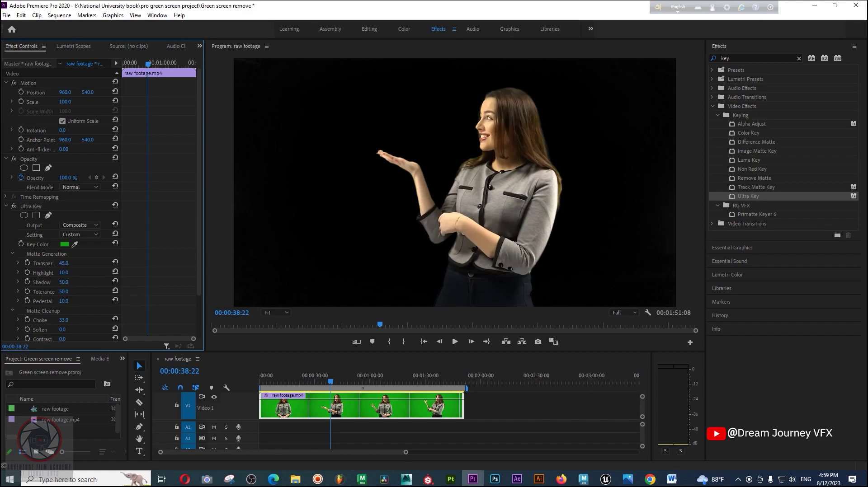
left_click(72, 282)
left_click(86, 285)
left_click(67, 282)
left_click(91, 284)
left_click(64, 282)
left_click(86, 286)
left_click_drag(64, 283, 51, 282)
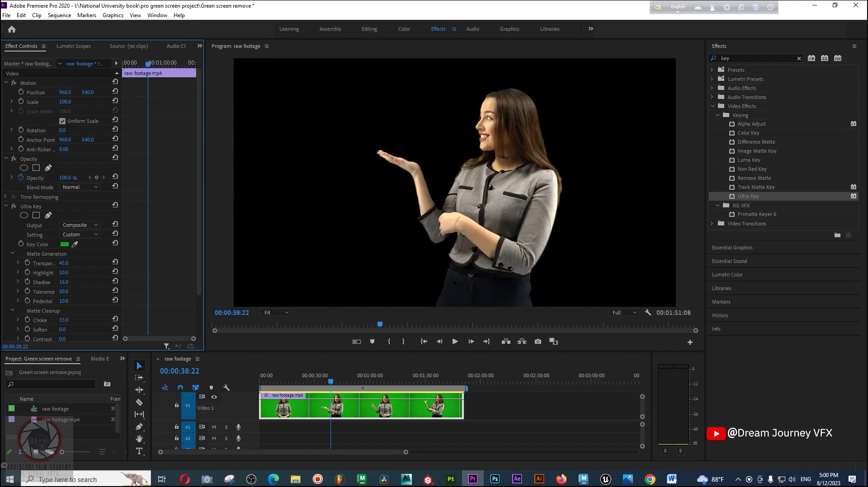
left_click(62, 283)
type("45")
key("Return")
Step: Lower the Ultra Key Soften value to 3
left_click_drag(62, 330, 77, 329)
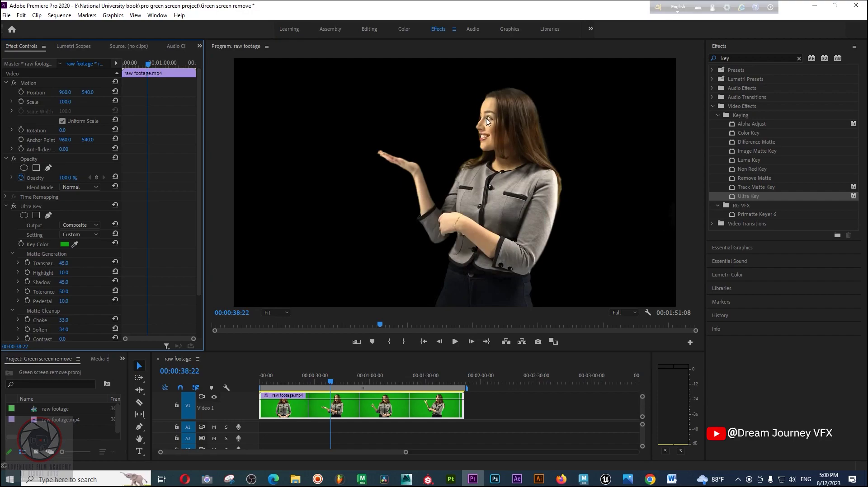
left_click(62, 330)
type("3")
key("Return")
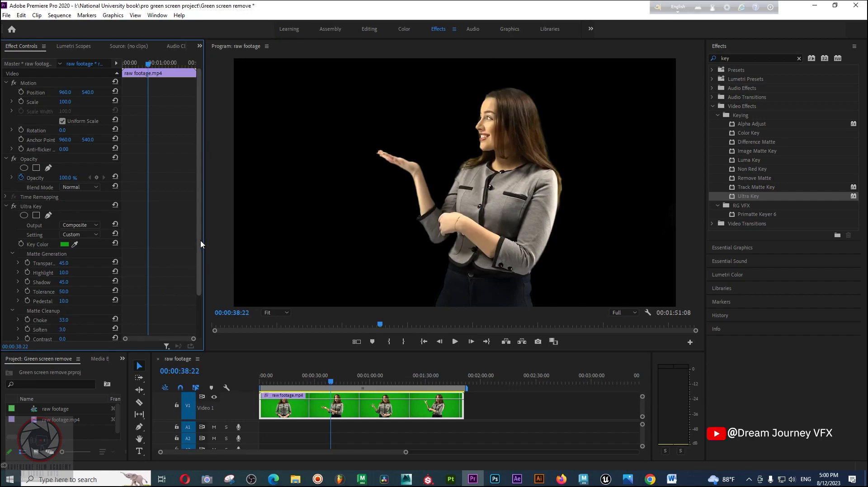
left_click_drag(201, 244, 200, 279)
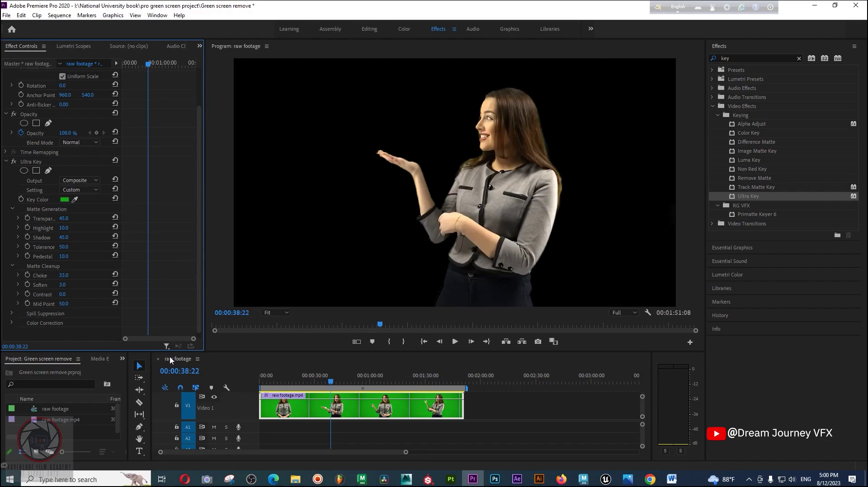
Step: Give the timeline more vertical room and return to the Project panel
left_click(86, 435)
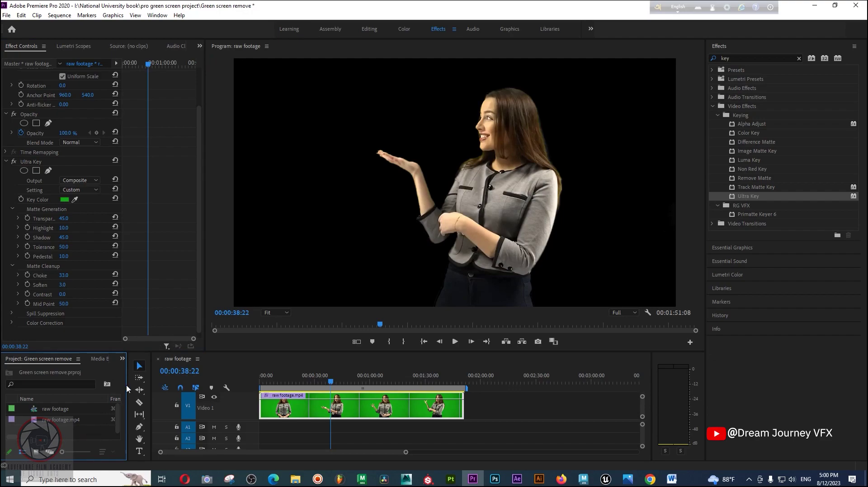
left_click_drag(113, 352, 113, 297)
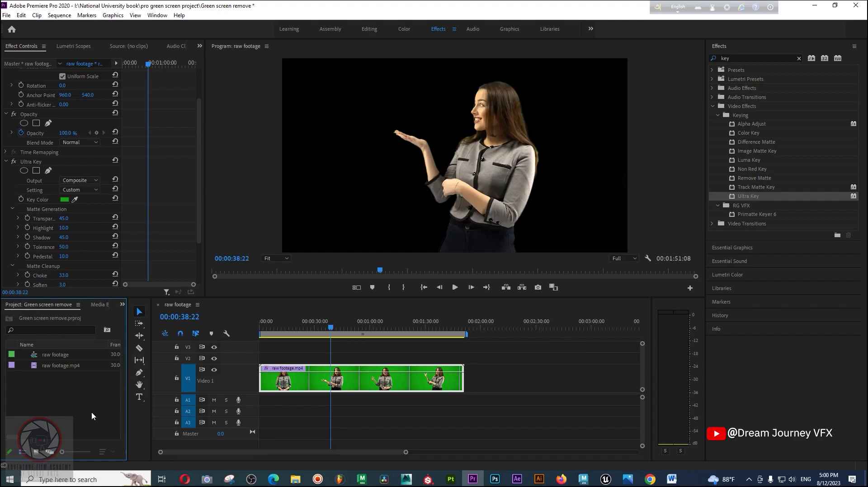
left_click(123, 305)
left_click(168, 317)
Step: Import the 'backround' city image via File > Import
left_click(7, 16)
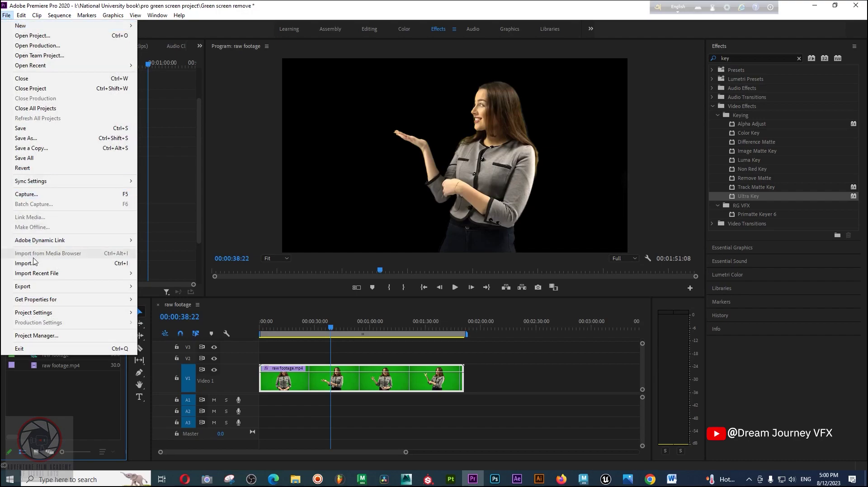
left_click(45, 266)
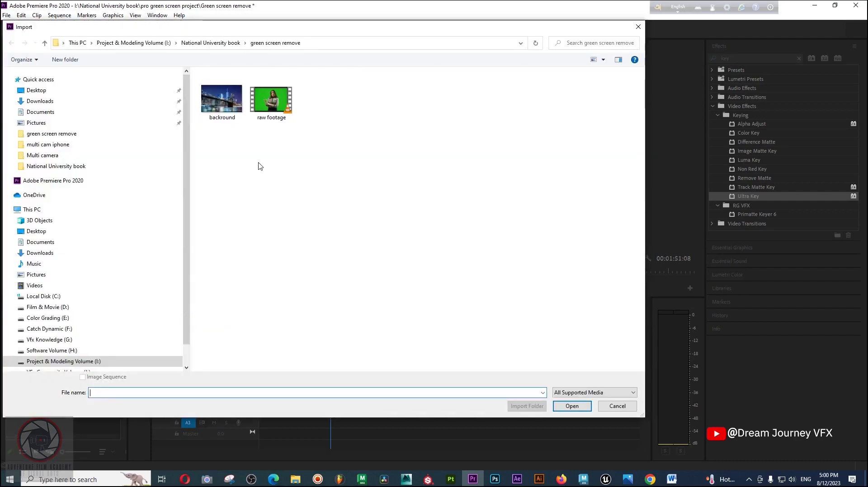
left_click(228, 109)
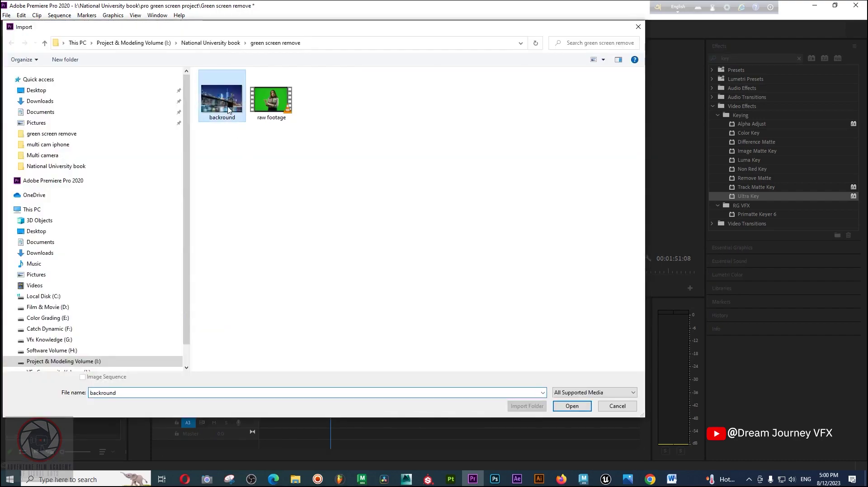
left_click(572, 406)
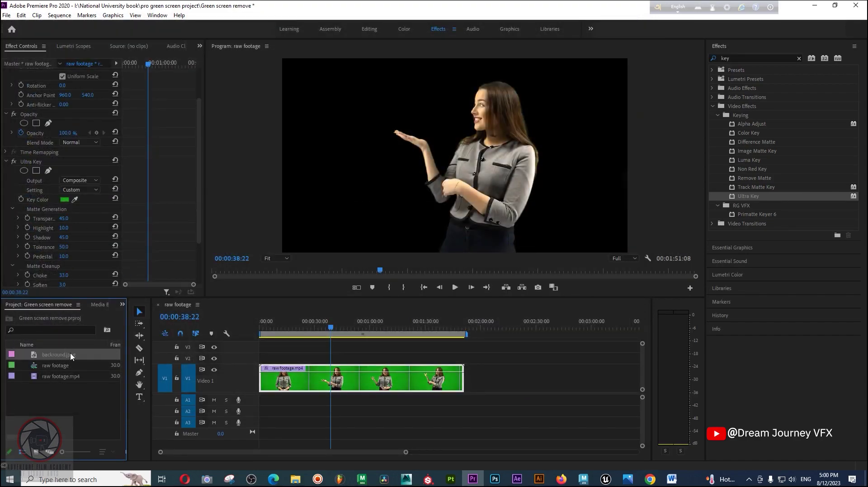
Step: Move the raw footage clip up to Video 2, enlarge the timeline and target V2
left_click(307, 371)
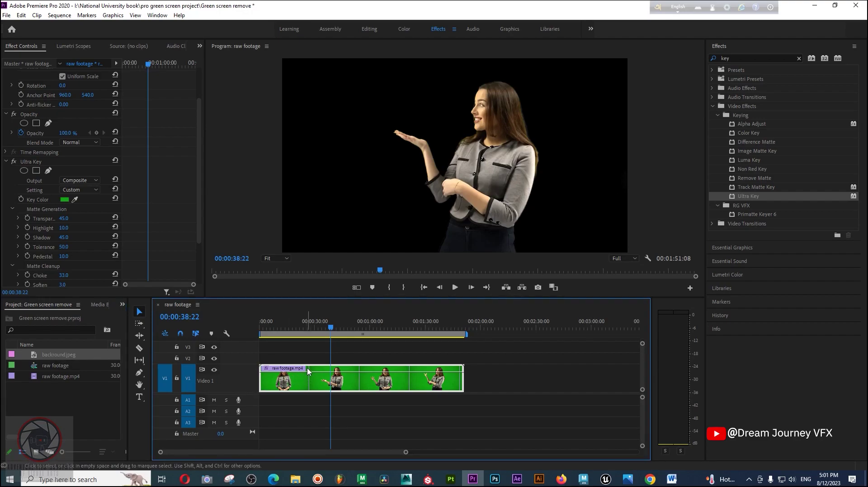
left_click_drag(305, 368, 307, 356)
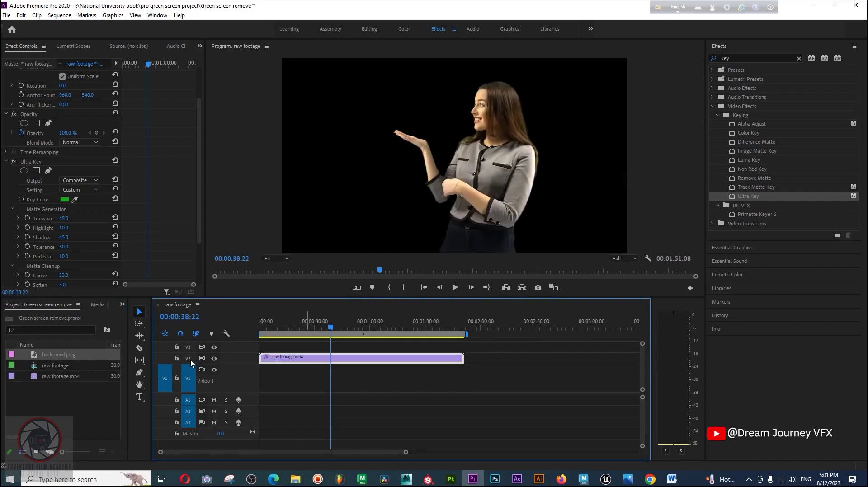
scroll(239, 362, "up", 3)
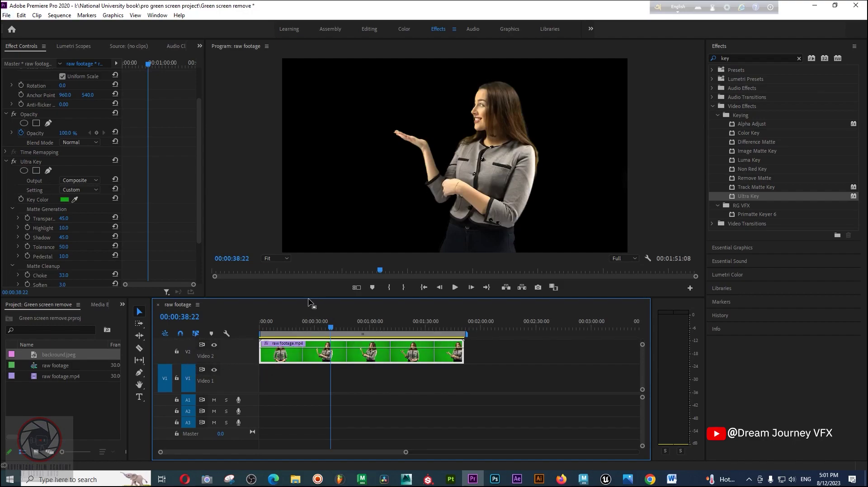
left_click_drag(310, 297, 311, 269)
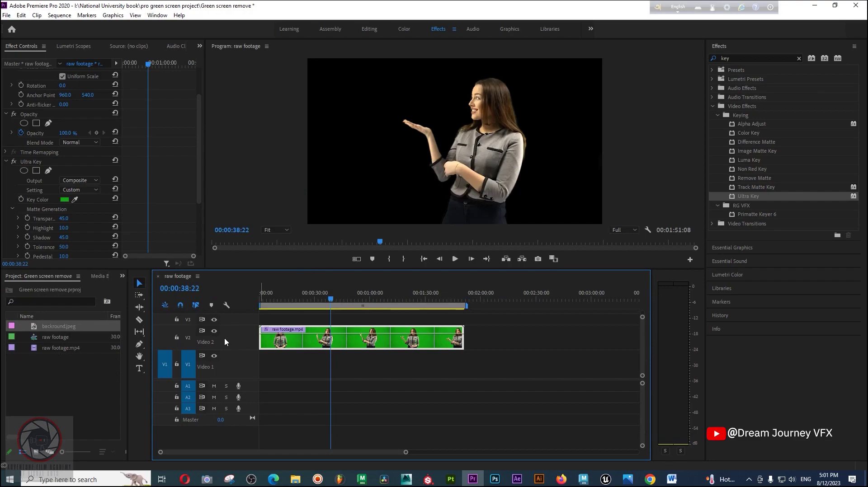
left_click(188, 339)
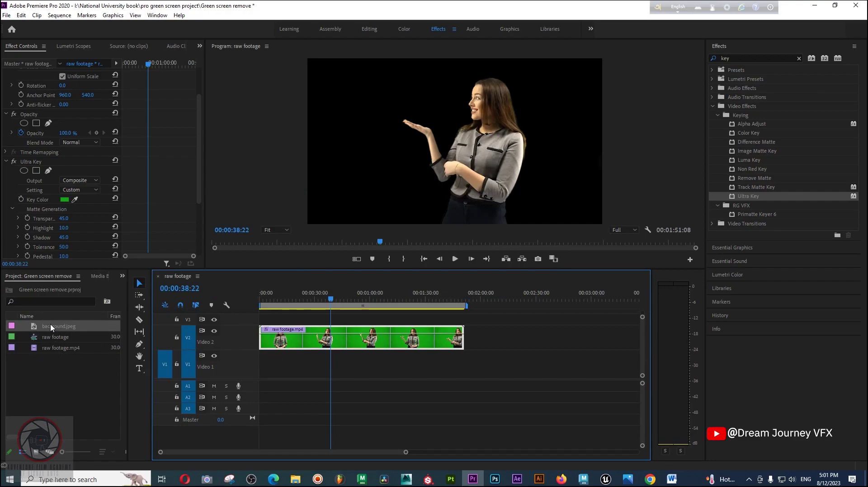
Step: Place backround.jpeg on Video 1 beneath the footage and select it
left_click(77, 337)
left_click_drag(77, 337, 463, 367)
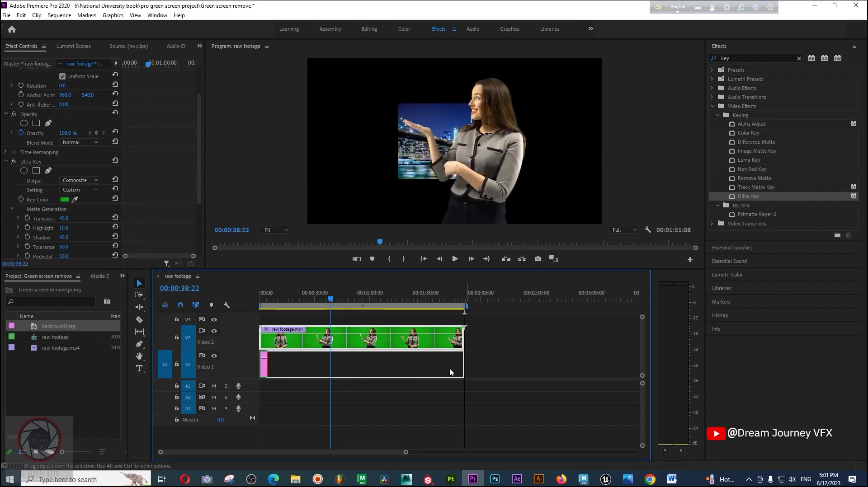
left_click(294, 370)
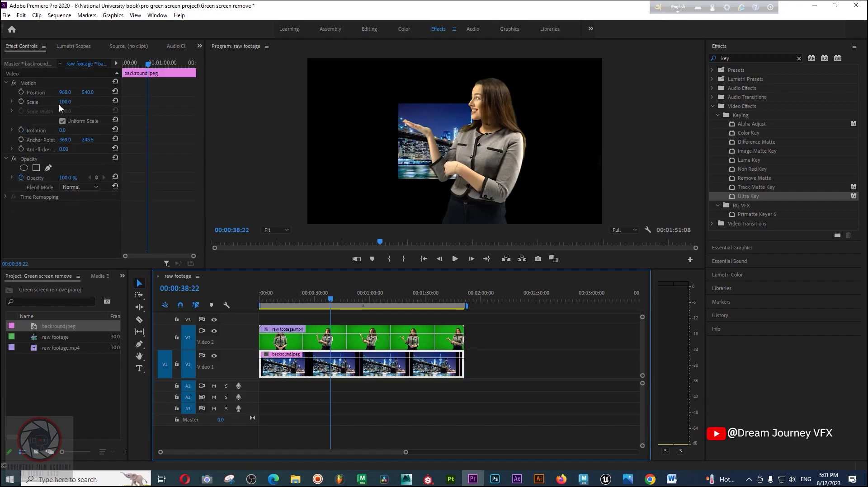
Step: Scale backround.jpeg to 313 and drag it up and right to fill the frame
left_click_drag(63, 102, 161, 102)
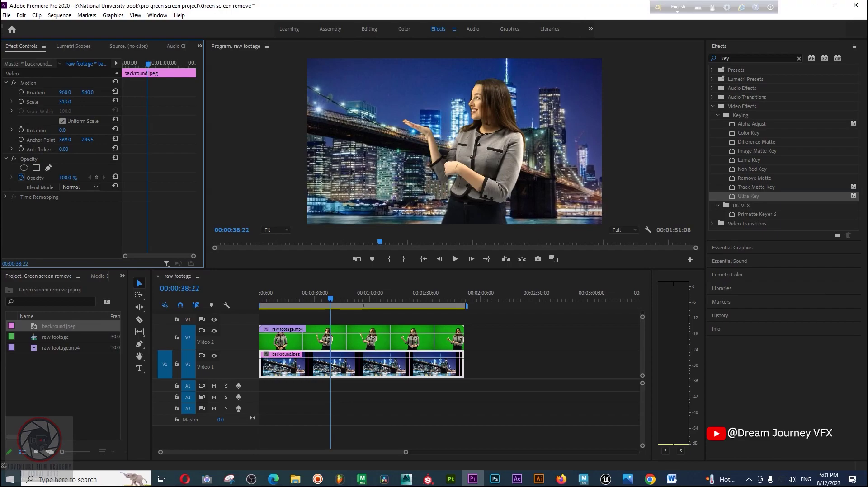
left_click(29, 84)
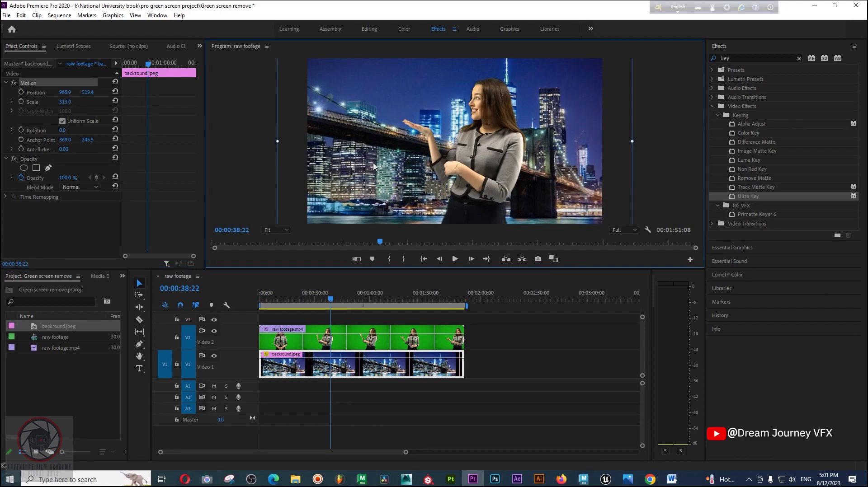
left_click_drag(327, 144, 335, 124)
left_click_drag(379, 152, 385, 141)
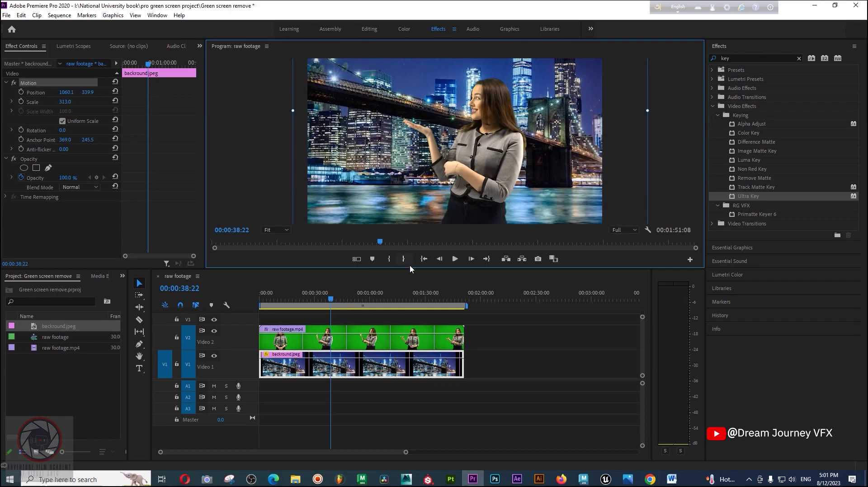
left_click_drag(412, 270, 407, 310)
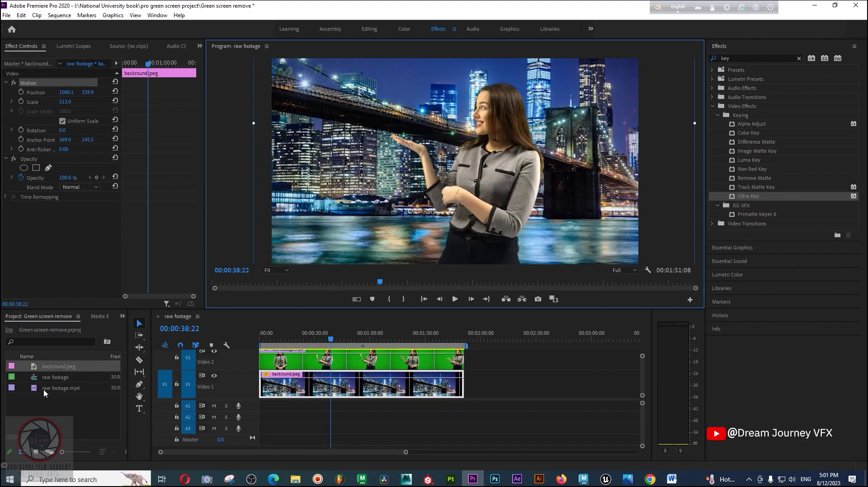
Step: Select the raw footage on Video 2 and expand Ultra Key's Spill Suppression options
left_click(289, 364)
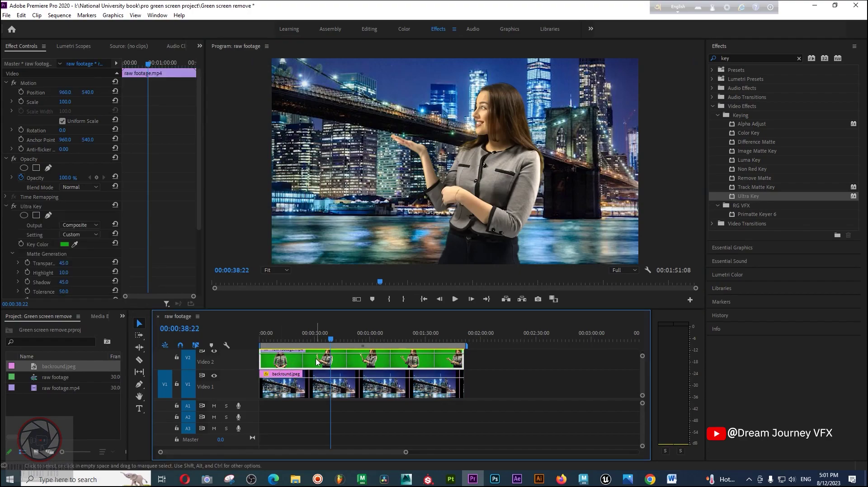
left_click_drag(642, 372, 643, 371)
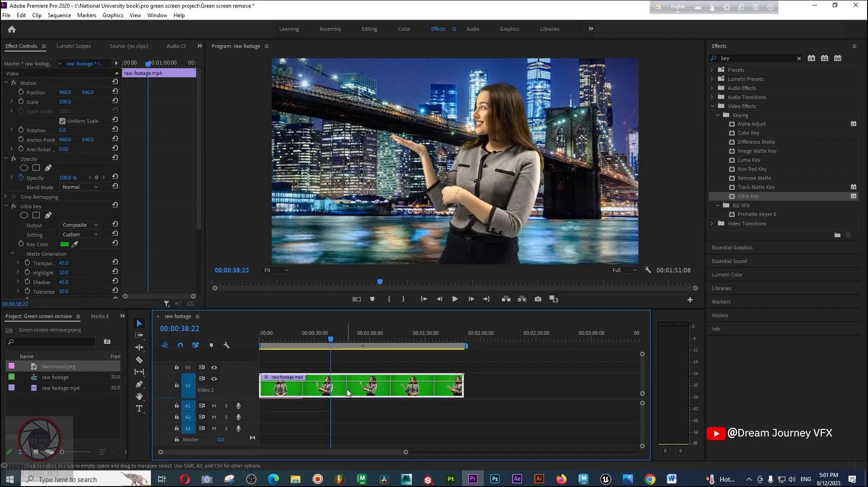
left_click(36, 207)
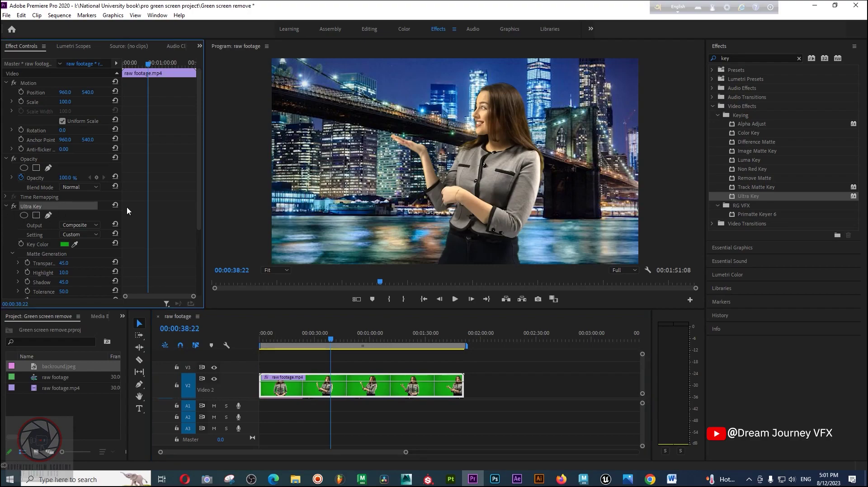
left_click_drag(199, 187, 194, 245)
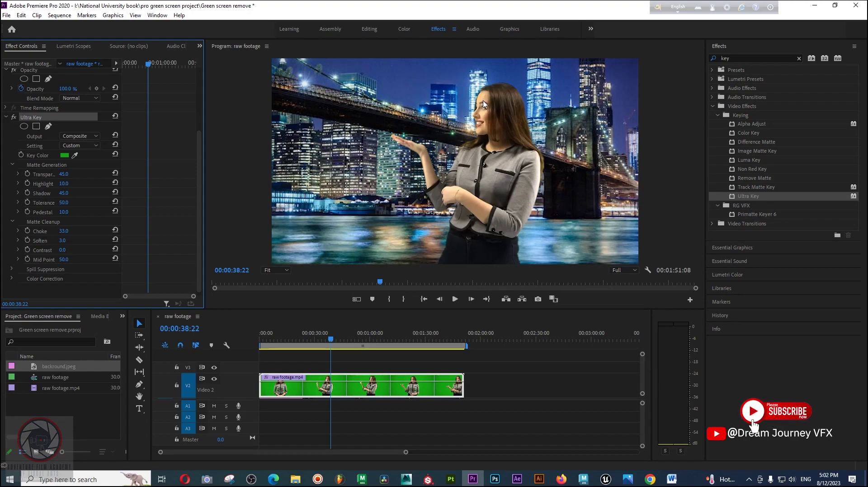
left_click(12, 269)
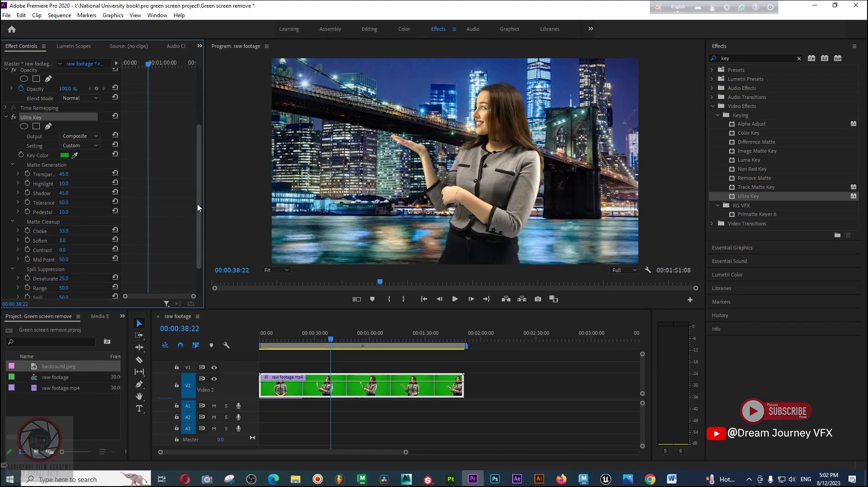
Step: Set the Spill amount to 100, then back to 50
left_click_drag(199, 213, 200, 239)
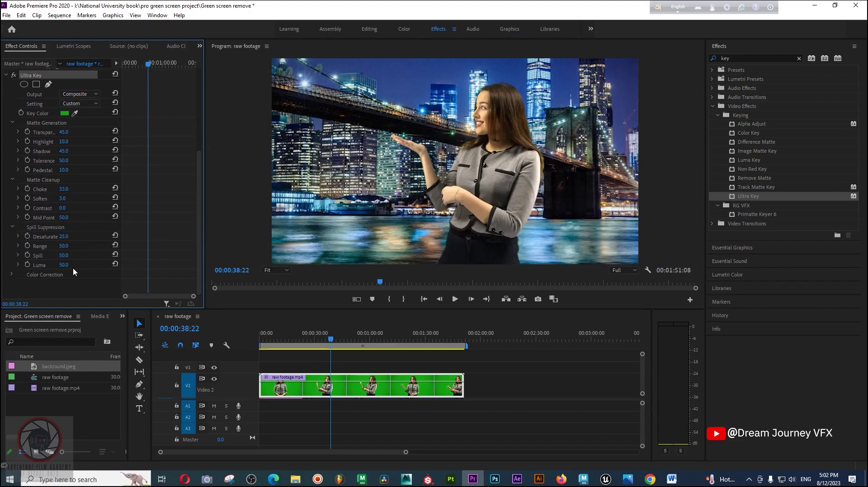
left_click(64, 256)
type("100")
key("Return")
left_click(62, 255)
type("50")
key("Return")
Step: Expand Color Correction and raise spill Desaturate from 25 to 77
left_click_drag(63, 248, 63, 244)
left_click(11, 274)
left_click_drag(65, 239, 63, 240)
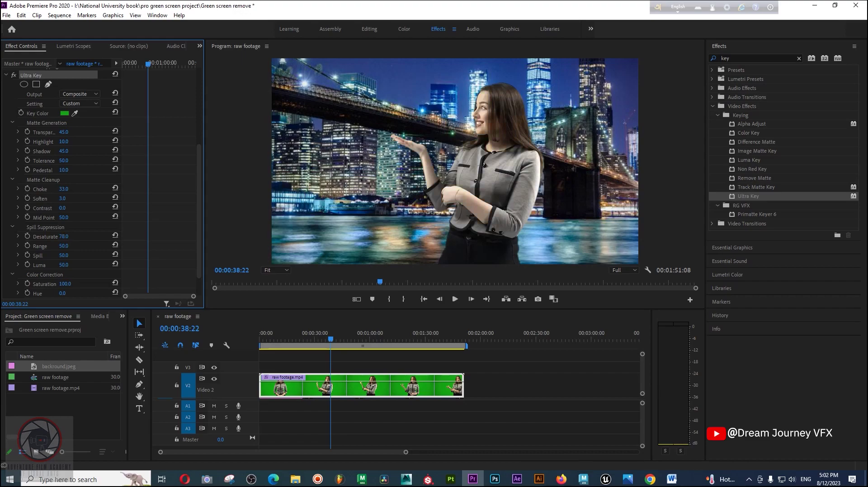
left_click_drag(70, 236, 62, 245)
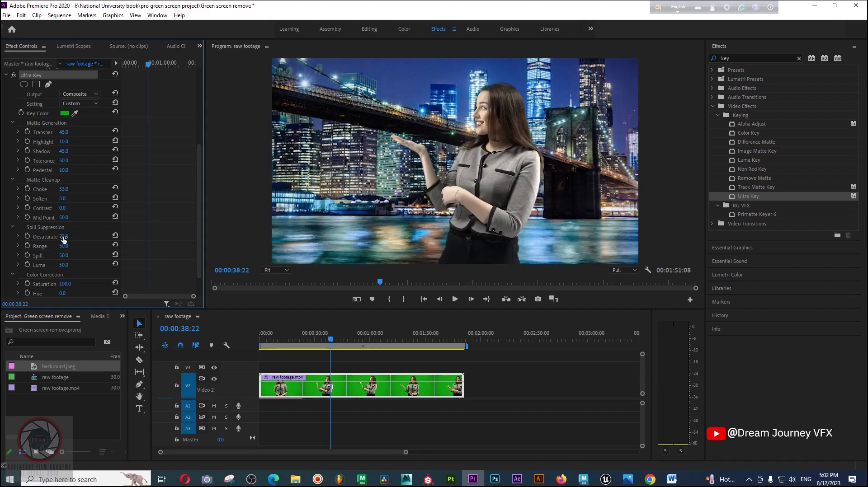
left_click_drag(64, 240, 63, 241)
Step: Experiment with Spill and Desaturate, settling on Desaturate 0 and Spill 100
left_click(77, 256)
type("0")
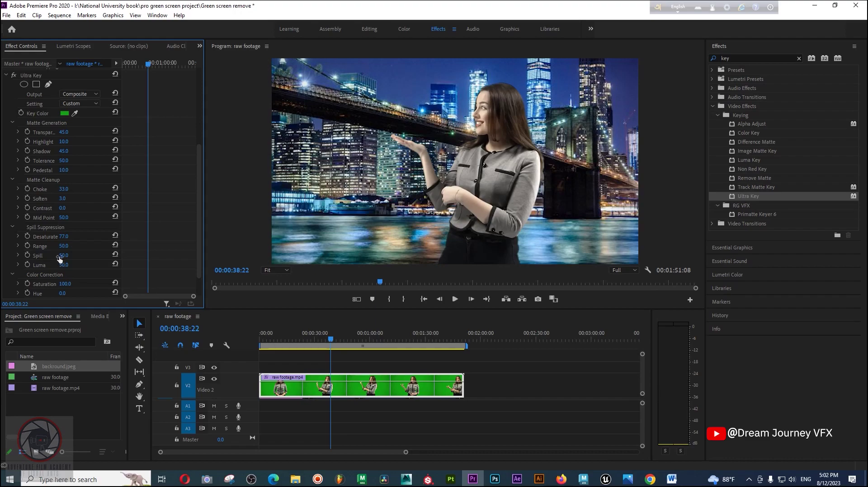
key("Return")
left_click_drag(66, 255, 189, 251)
left_click_drag(64, 237, 84, 236)
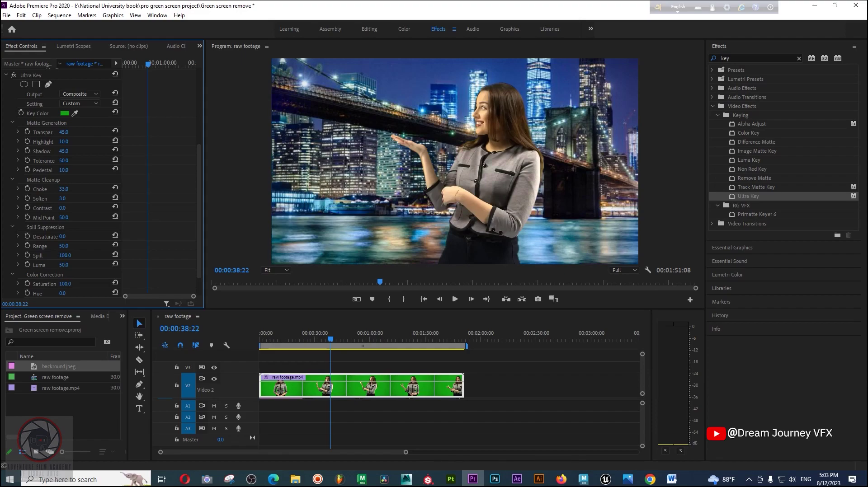
left_click_drag(74, 256, 68, 258)
mouse_move(62, 255)
left_mouse_down()
mouse_move(51, 256)
mouse_move(71, 255)
left_mouse_up()
Step: Return to an earlier frame and set colour-correction Saturation back to 100
left_click_drag(322, 342, 311, 340)
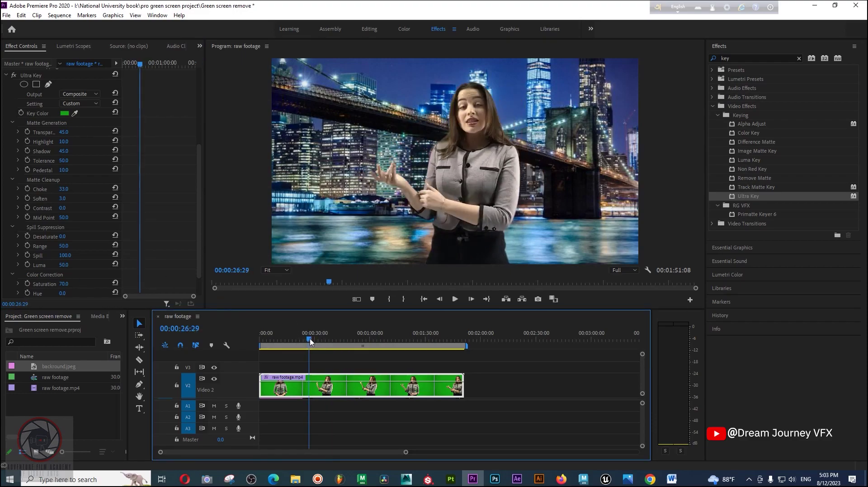
left_click(65, 287)
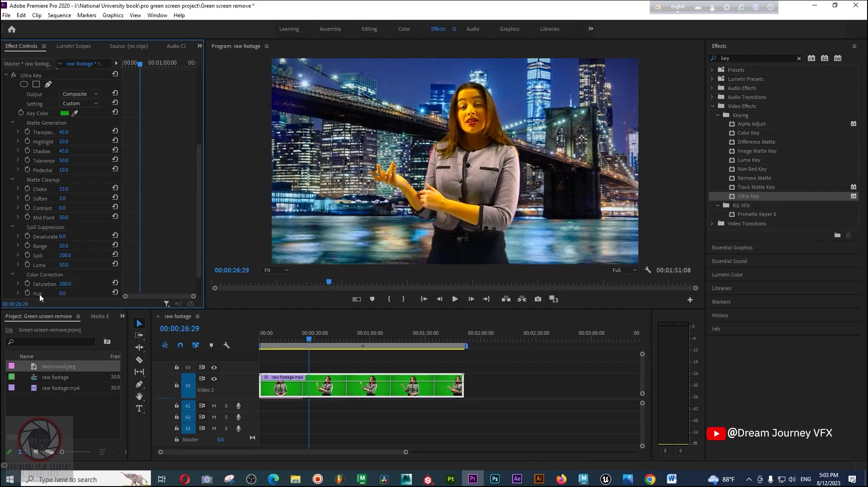
left_click(64, 286)
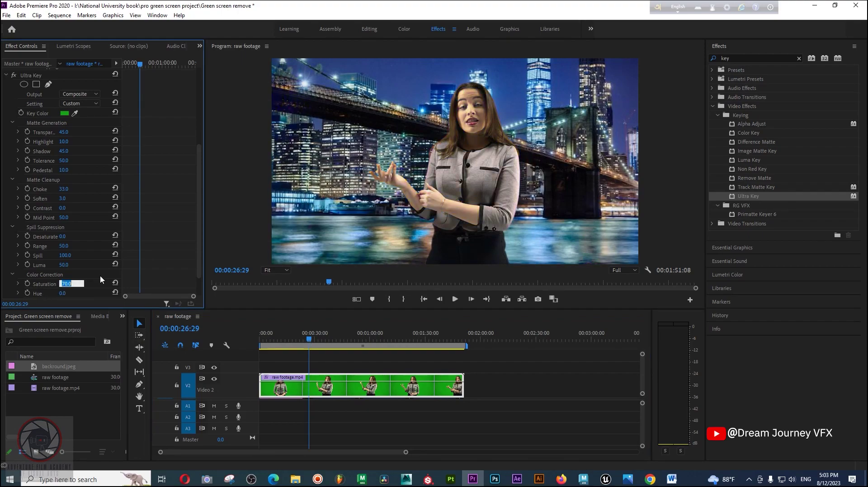
type("100")
key("Return")
Step: Try Spill values of 50, 100 and 80, finally entering 75
left_click(290, 340)
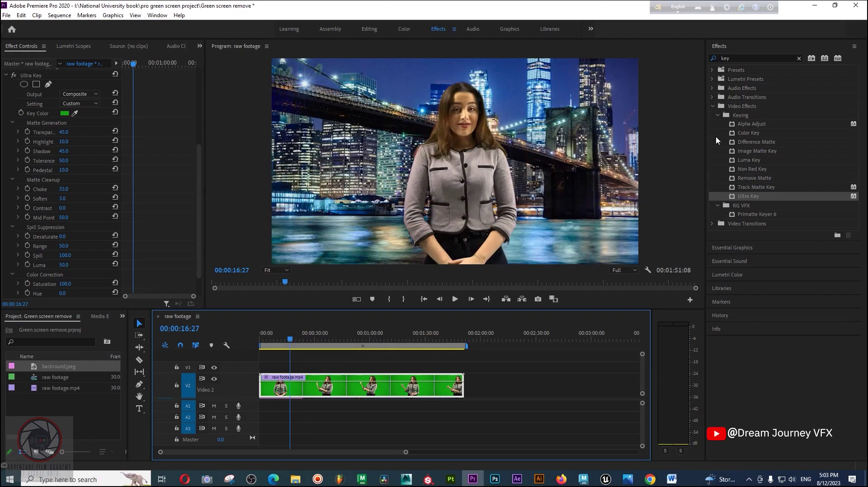
left_click(67, 257)
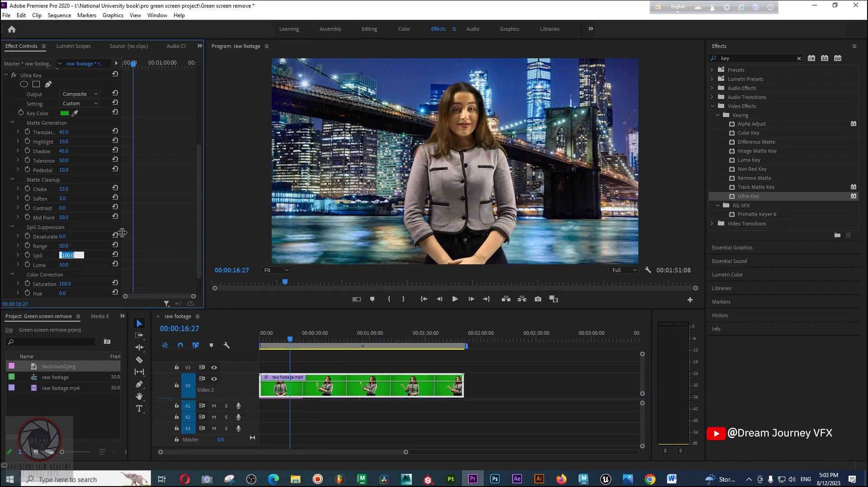
type("50")
left_click(144, 215)
left_click_drag(64, 255, 440, 134)
left_click(65, 255)
type("80")
key("Return")
left_click(64, 255)
type("75")
key("Return")
Step: Collapse Video Effects and show Lumetri Color for the raw footage at an earlier frame
left_click(713, 106)
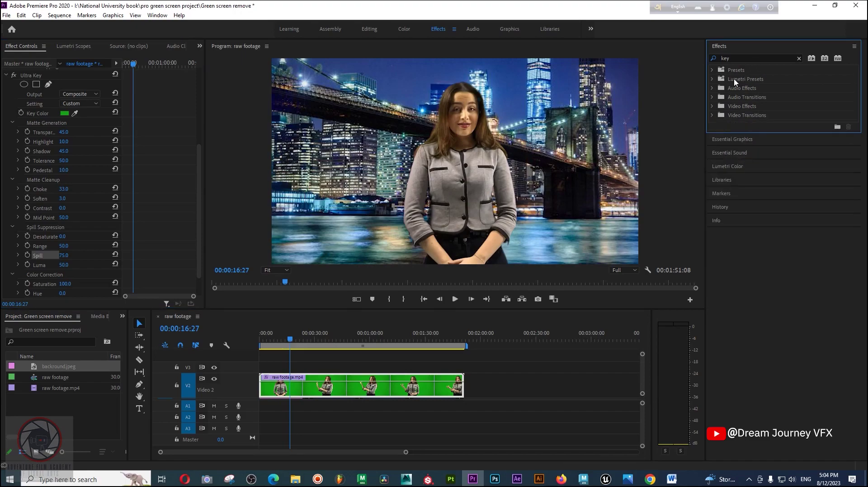
left_click(714, 80)
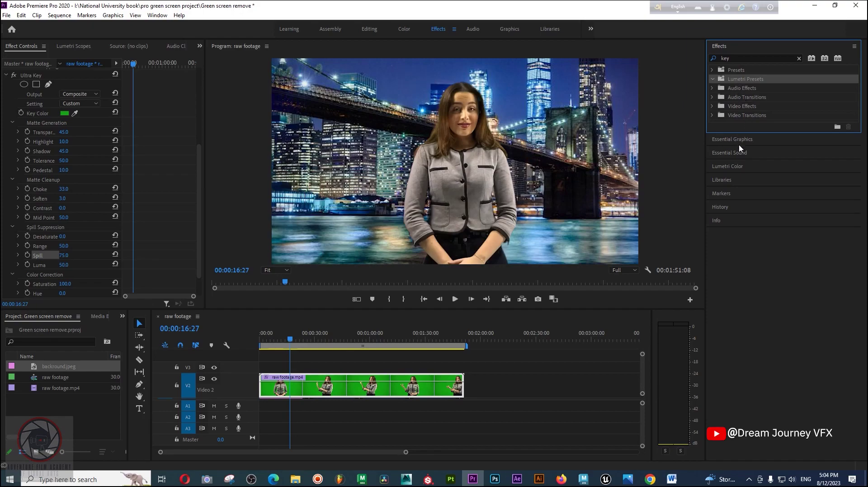
left_click(722, 166)
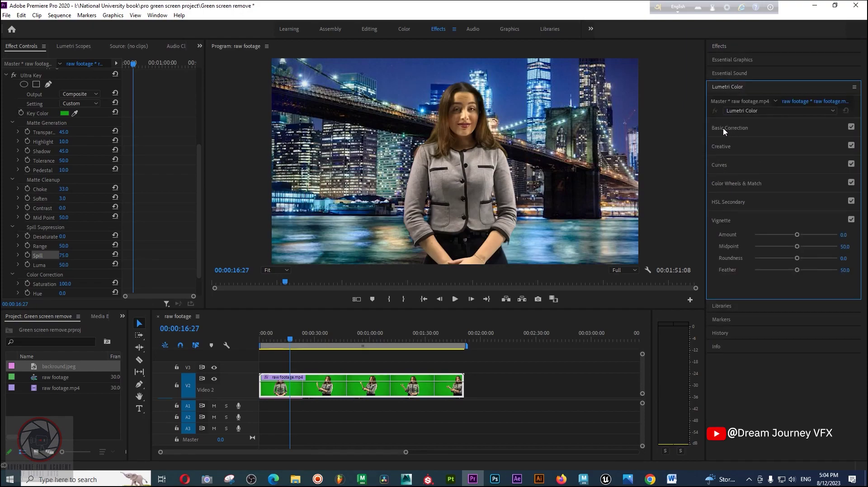
left_click(283, 342)
left_click_drag(283, 342, 278, 345)
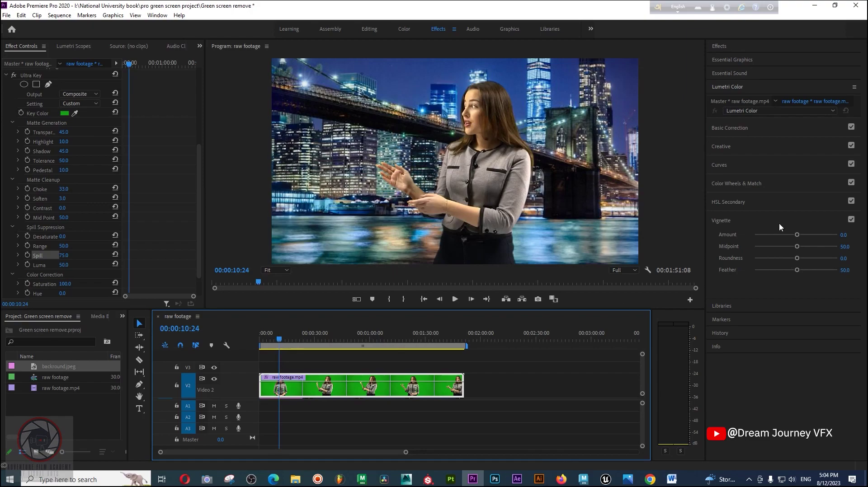
Step: Sample the presenter's face with WB Selector, giving Temperature -84.2 and Tint 12.0
left_click(735, 128)
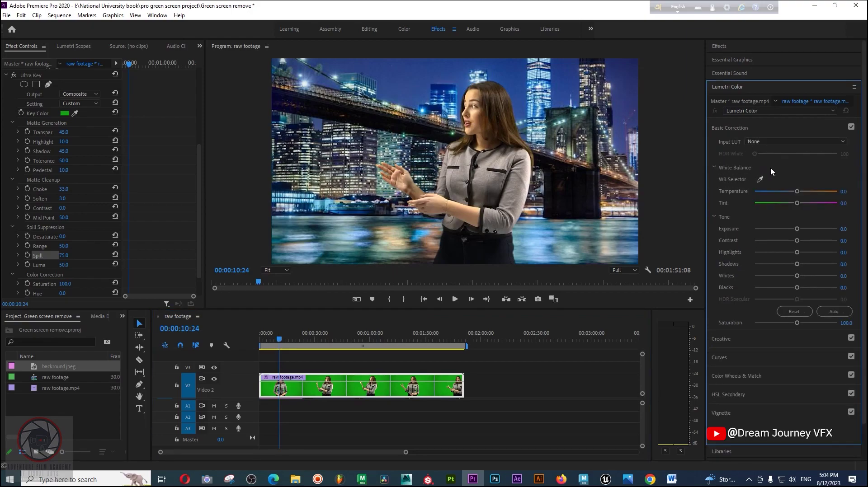
left_click(760, 180)
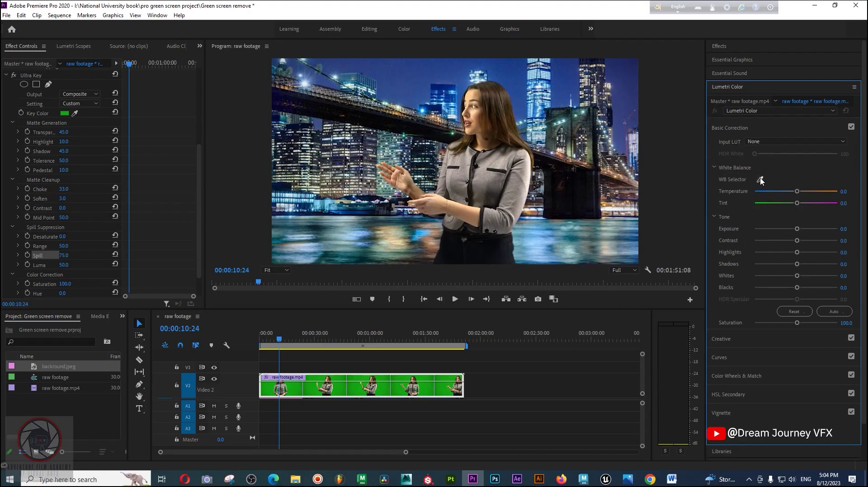
left_click(471, 96)
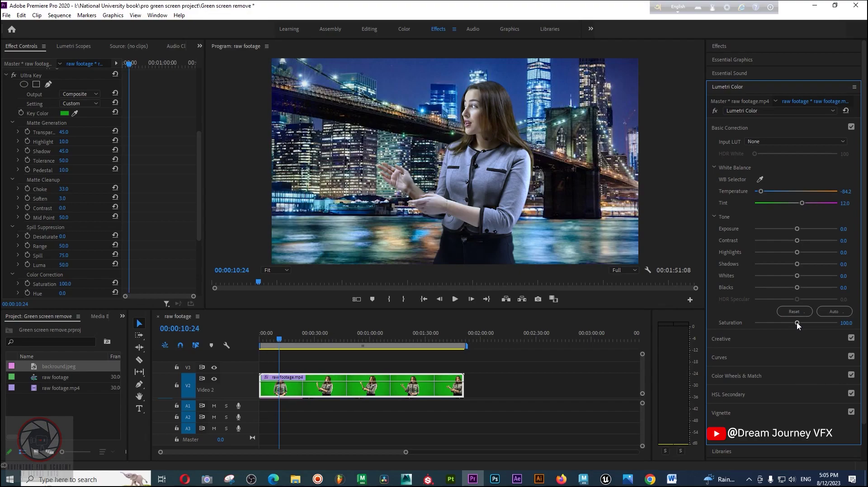
Step: Test Saturation values around 120, 0, 50 and 79 while scrubbing through the clip
left_click_drag(798, 325, 836, 324)
left_click_drag(303, 333, 318, 334)
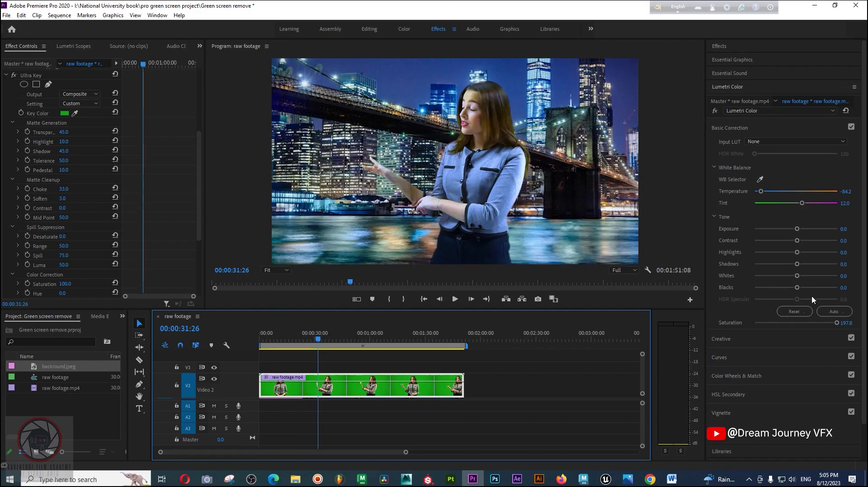
left_click(808, 322)
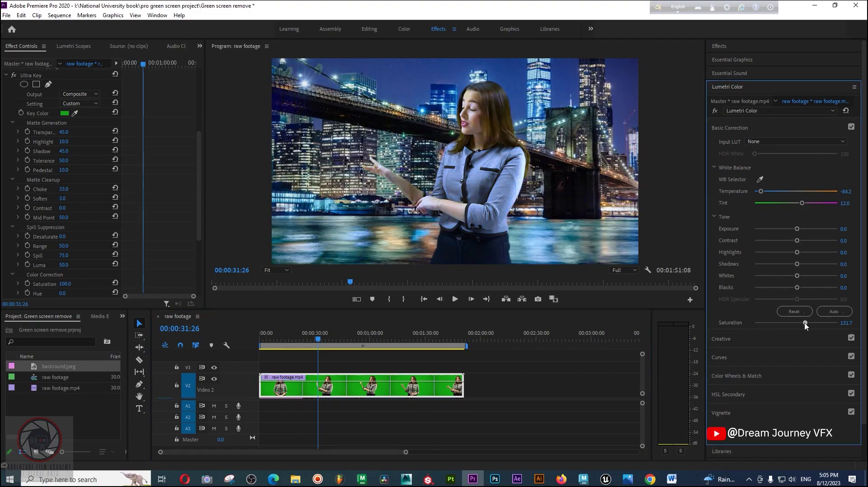
left_click(849, 322)
type("0")
key("Return")
left_click(843, 323)
type("5")
key("Return")
left_click_drag(775, 323, 822, 324)
left_click_drag(342, 338, 363, 340)
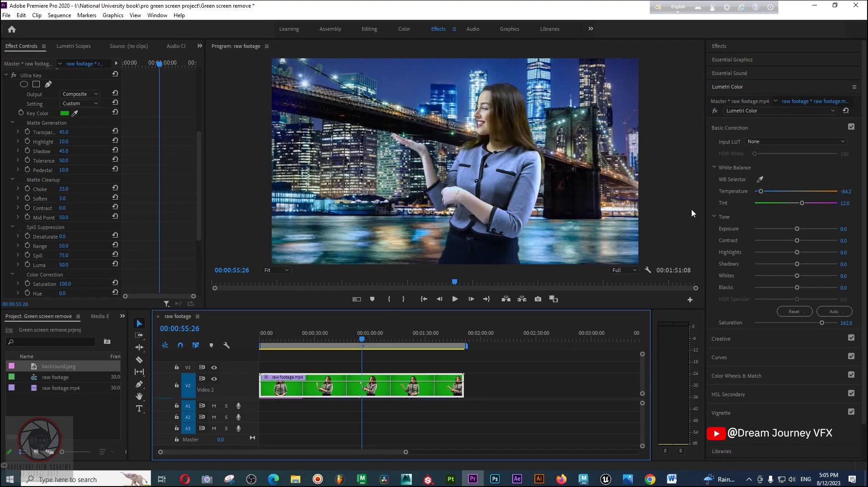
Step: Try the Auto tone adjustment, then undo it
left_click(794, 312)
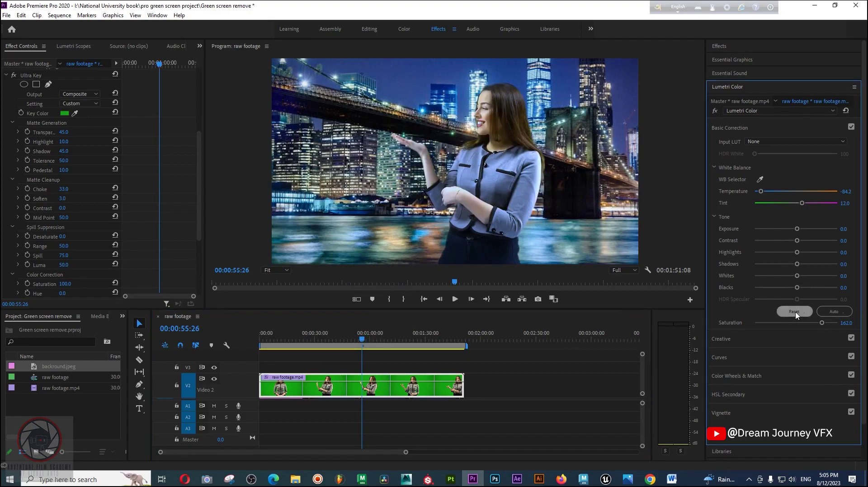
left_click(822, 311)
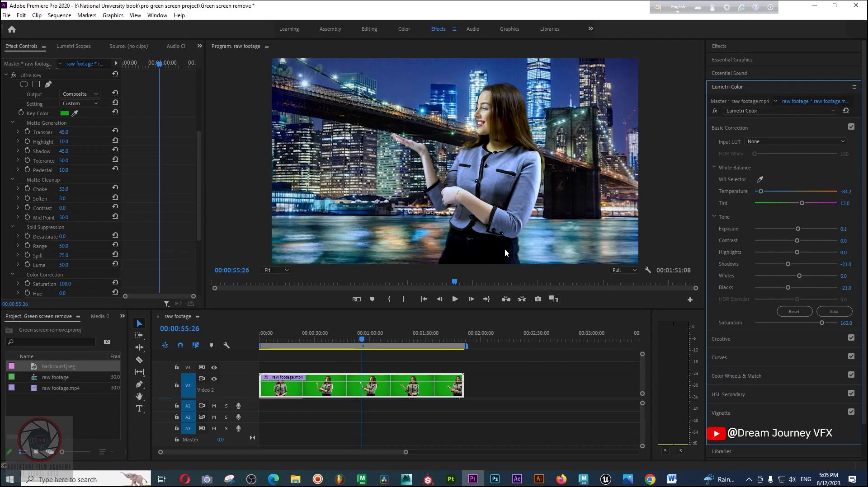
key("ctrl+z")
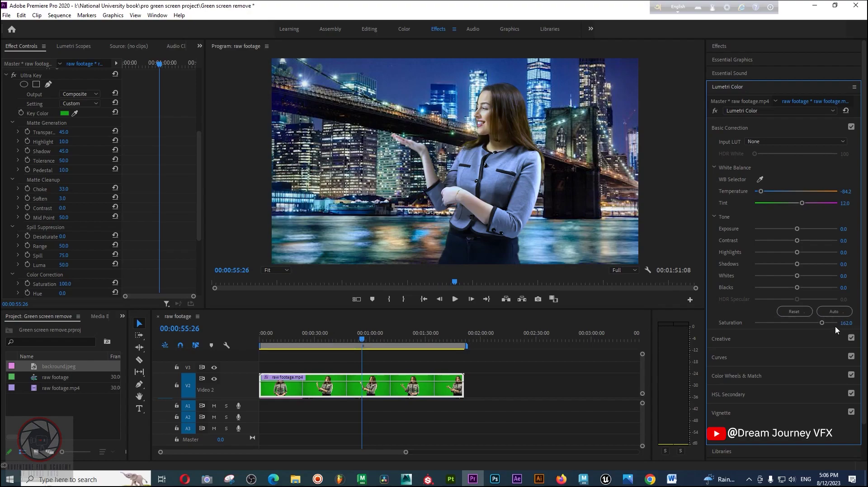
Step: Set the clip's Saturation to 130 and review the footage around 1:24
left_click(850, 323)
type("100")
key("Return")
left_click(848, 322)
type("130")
key("Return")
left_click_drag(377, 340, 419, 340)
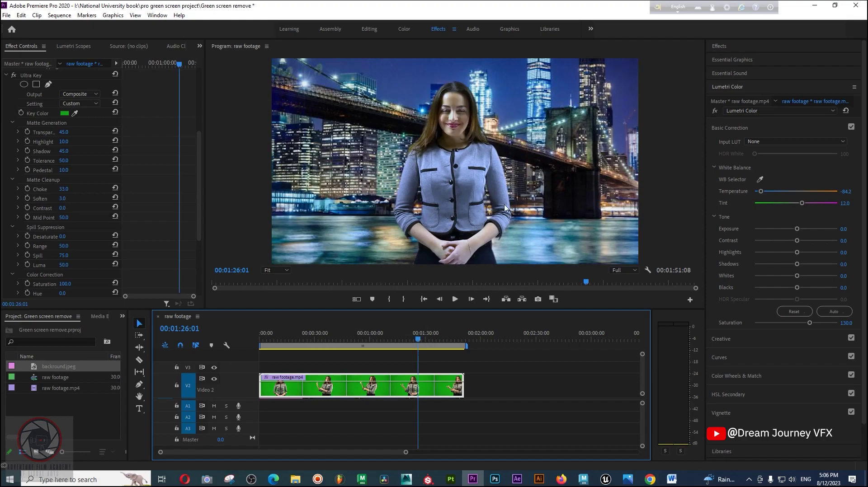
Step: In Lumetri Color, leave Creative and Vignette collapsed and expand Curves to show Hue vs Sat and Hue vs Hue
left_click(723, 358)
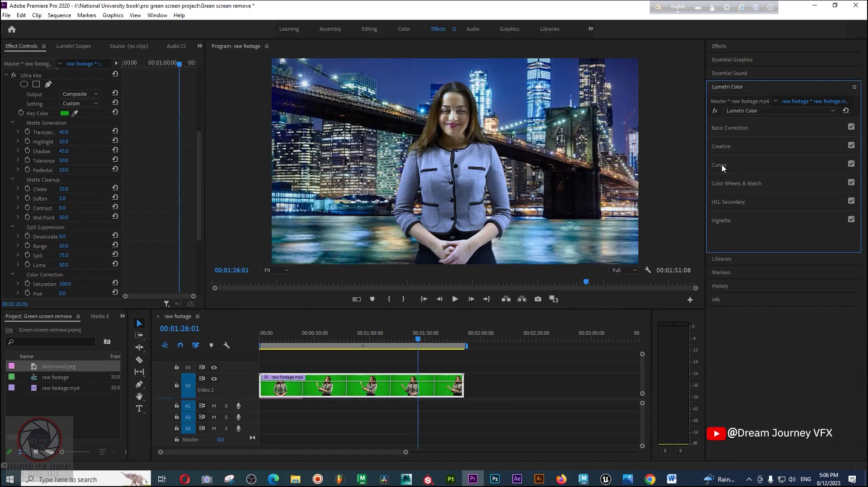
scroll(779, 281, "down", 2)
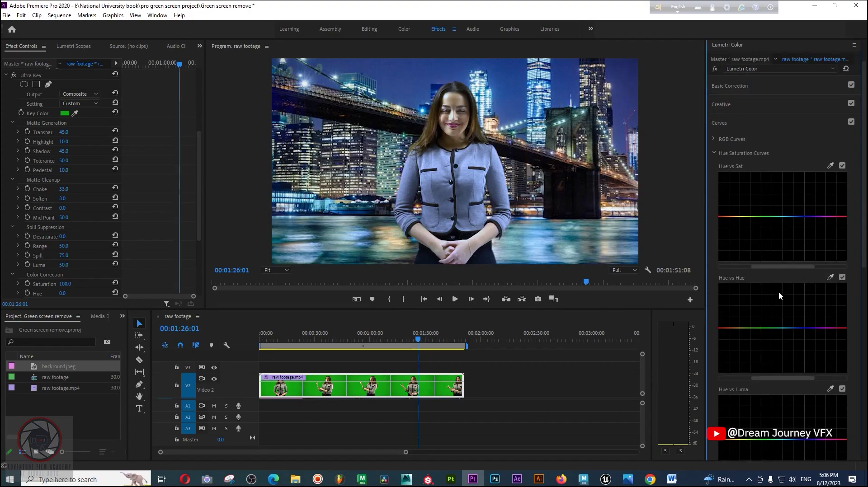
scroll(803, 280, "up", 2)
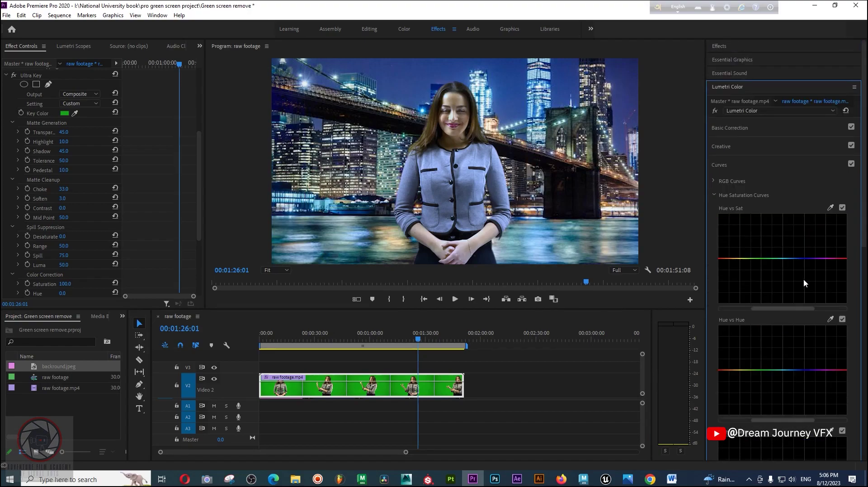
left_click(723, 147)
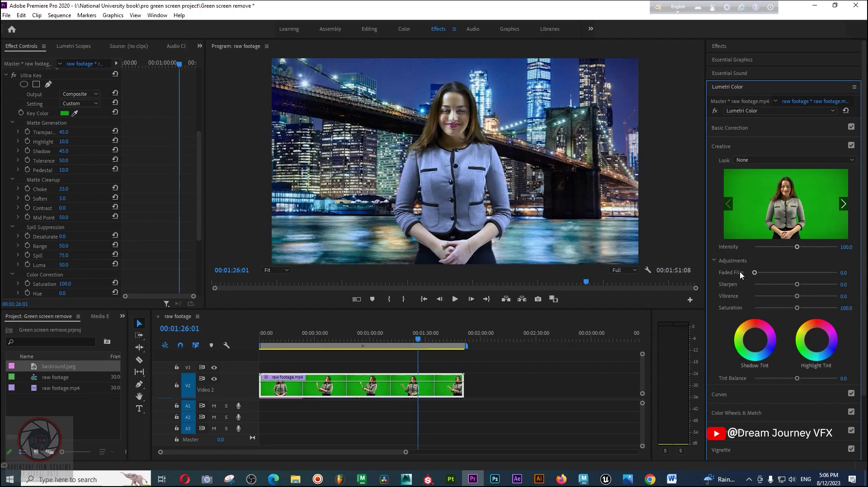
left_click(723, 147)
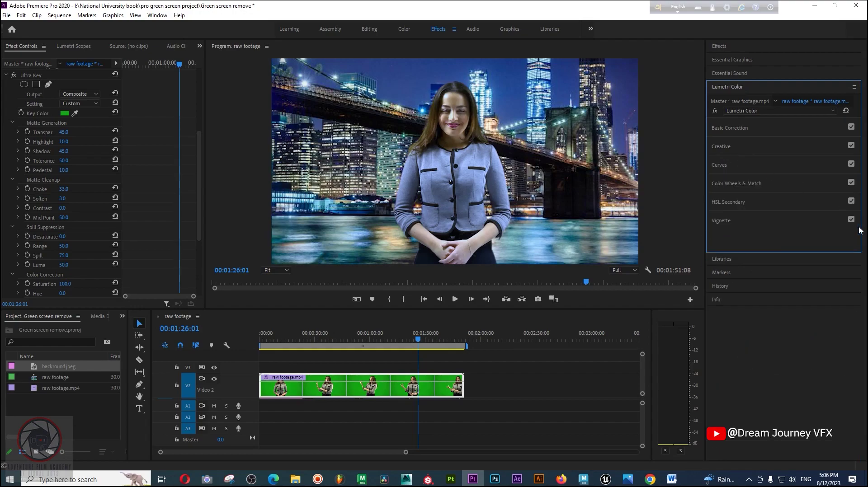
left_click(726, 220)
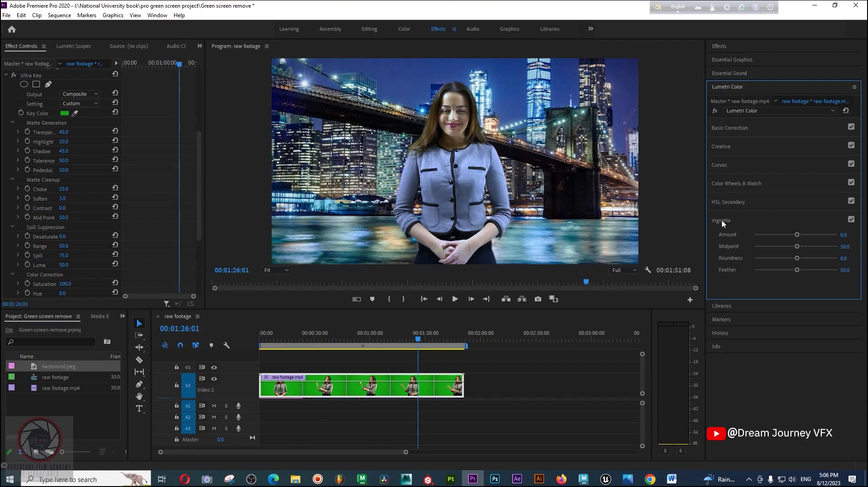
left_click(722, 222)
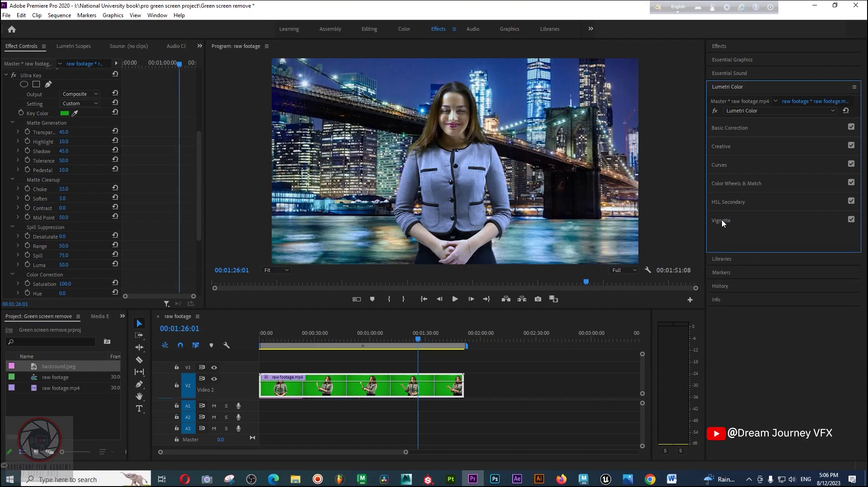
left_click(727, 165)
scroll(865, 357, "down", 5)
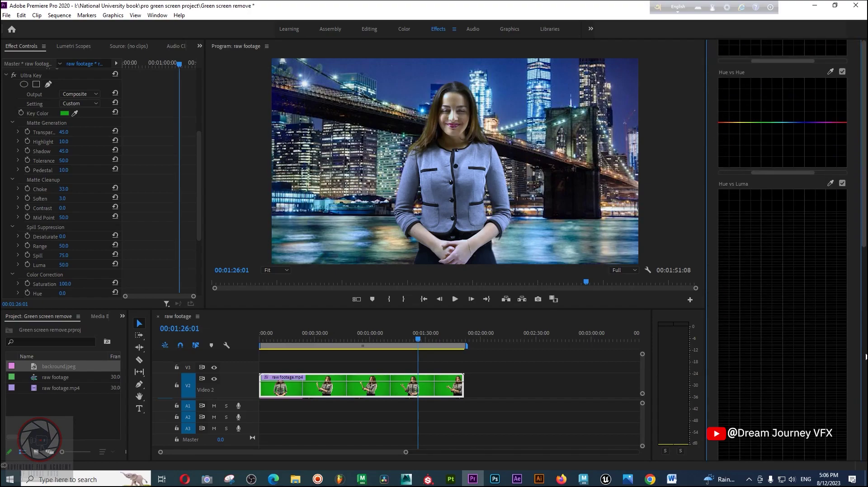
scroll(865, 357, "down", 5)
Step: Add two points to the presenter's master RGB curve, pulling the lower one down to darken shadows
left_click_drag(857, 412, 860, 233)
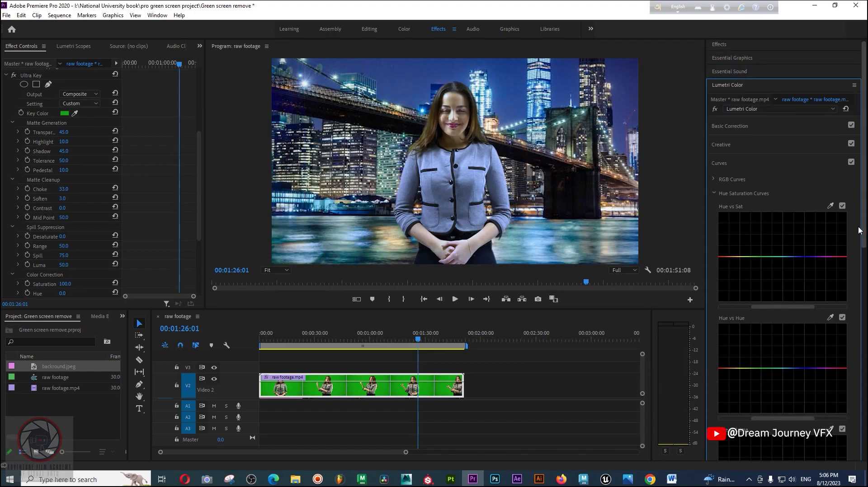
left_click(714, 180)
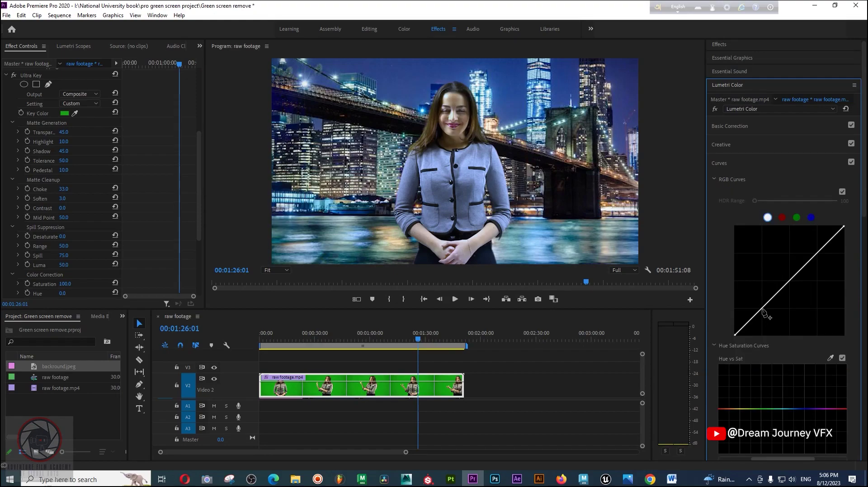
left_click_drag(762, 309, 764, 313)
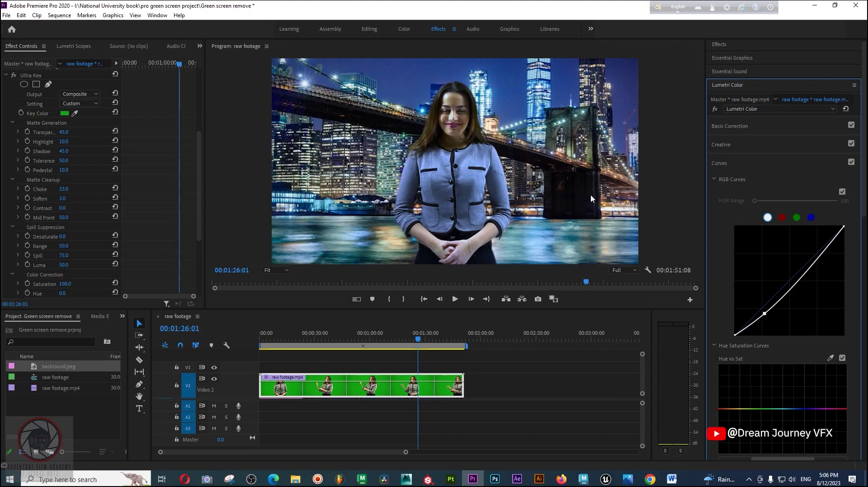
left_click(812, 259)
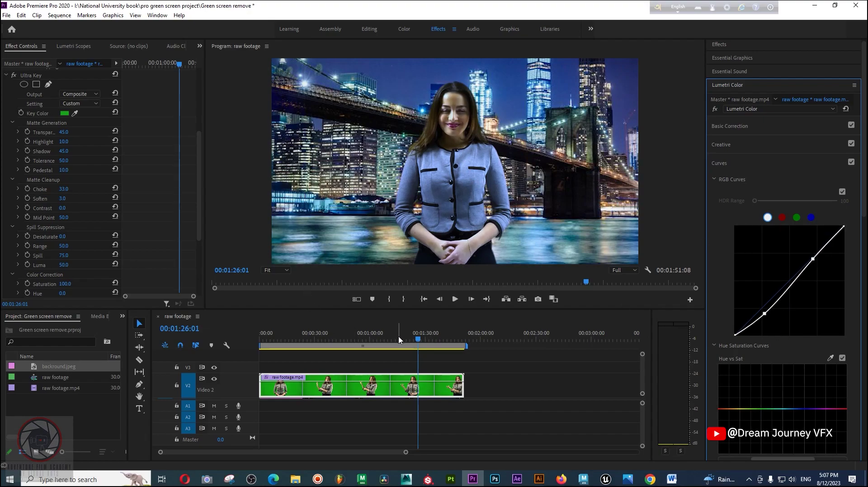
left_click_drag(399, 340, 366, 339)
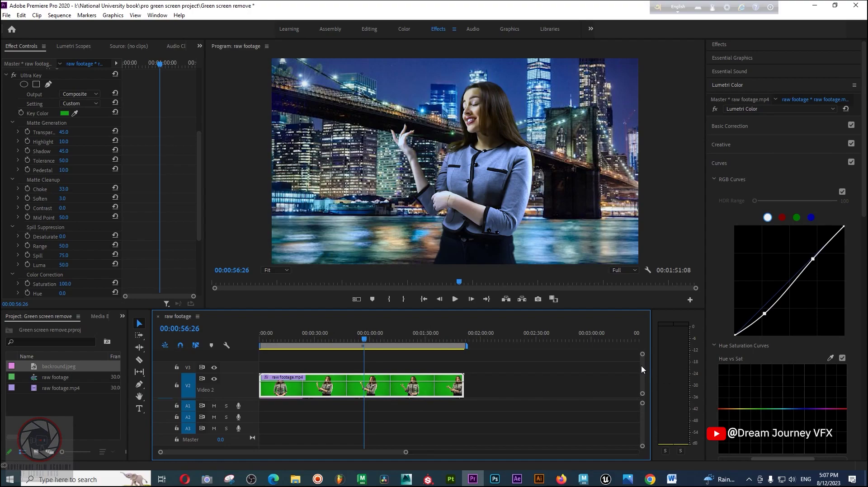
Step: Select the backround.jpeg clip on V1 and expand its Lumetri Vignette section
scroll(641, 369, "down", 2)
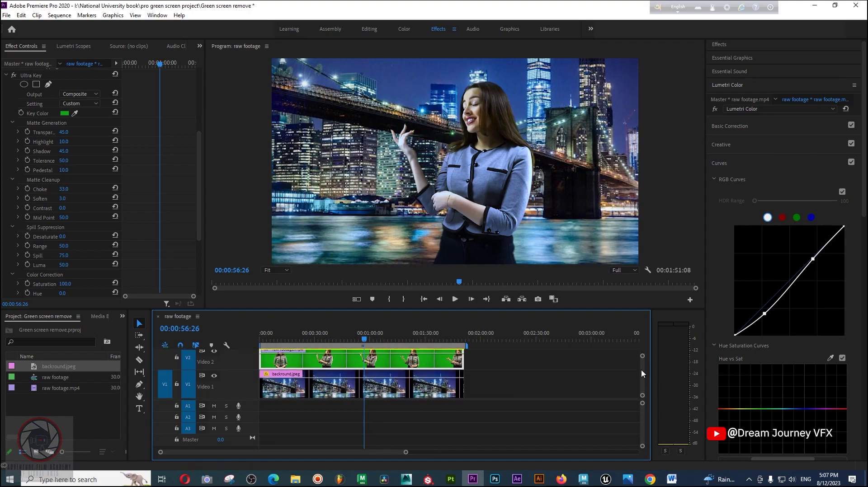
left_click(388, 387)
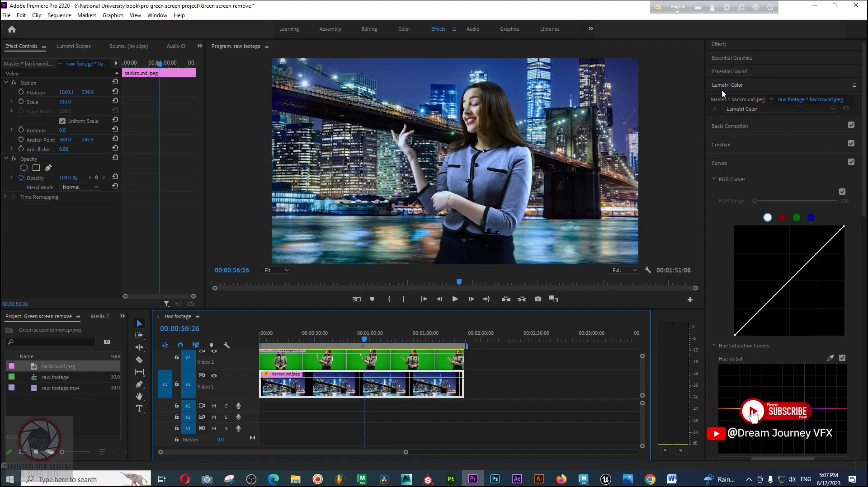
left_click_drag(863, 131, 846, 143)
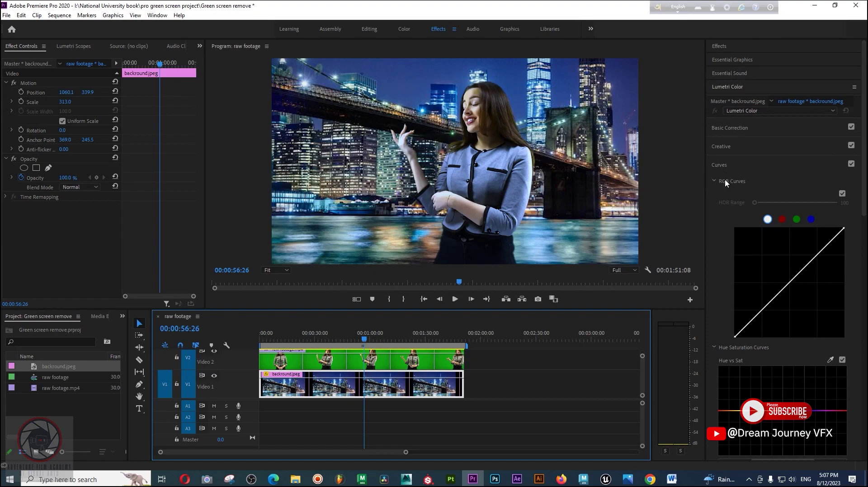
left_click(723, 166)
left_click(723, 221)
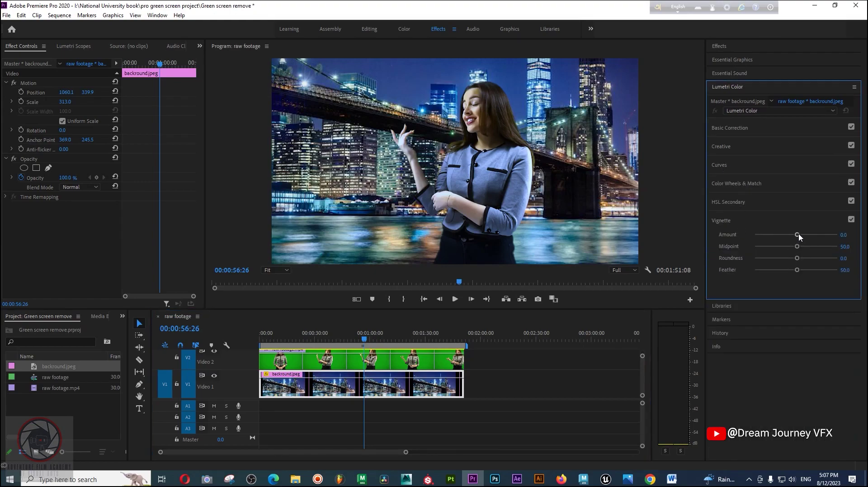
Step: Set the background vignette Amount to -2.5 and Feather to 67.4
mouse_move(798, 236)
left_mouse_down()
mouse_move(808, 237)
mouse_move(785, 240)
left_mouse_up()
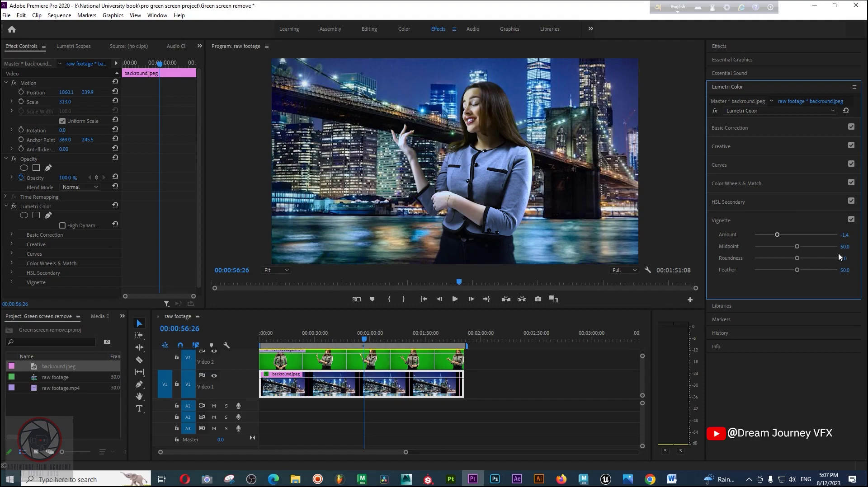
left_click_drag(798, 271, 810, 270)
mouse_move(777, 238)
left_mouse_down()
mouse_move(760, 239)
mouse_move(800, 237)
mouse_move(762, 239)
left_mouse_up()
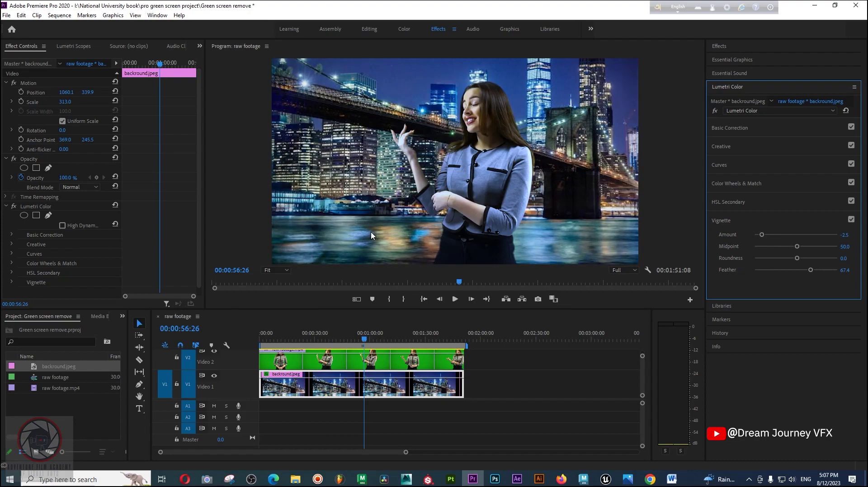
left_click_drag(327, 342, 344, 339)
Step: In Basic Correction, raise the V2 presenter clip's Exposure to 0.3
left_click(740, 129)
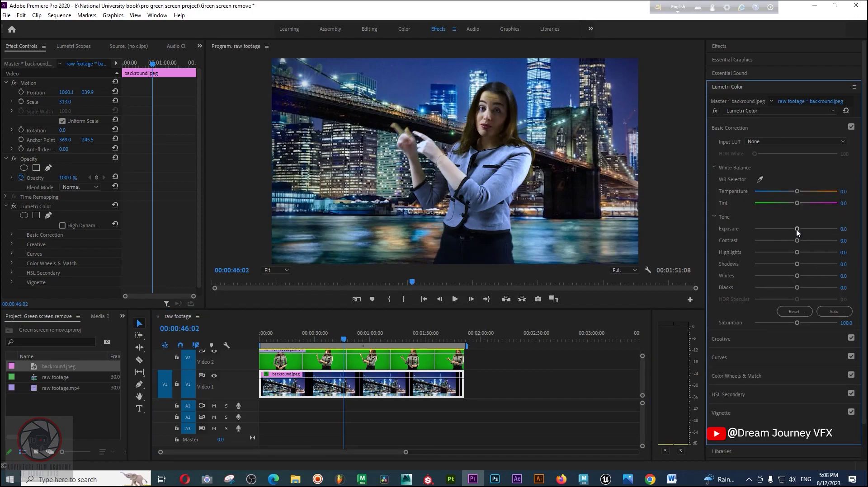
left_click_drag(797, 231, 799, 230)
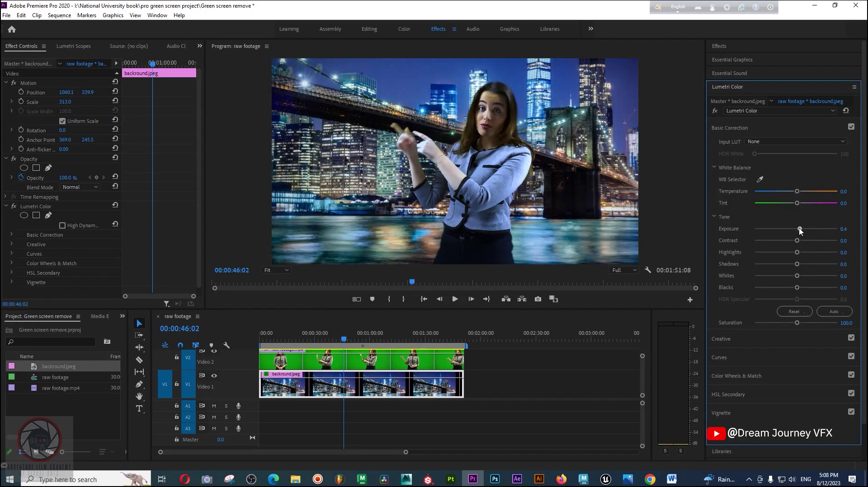
left_click(382, 364)
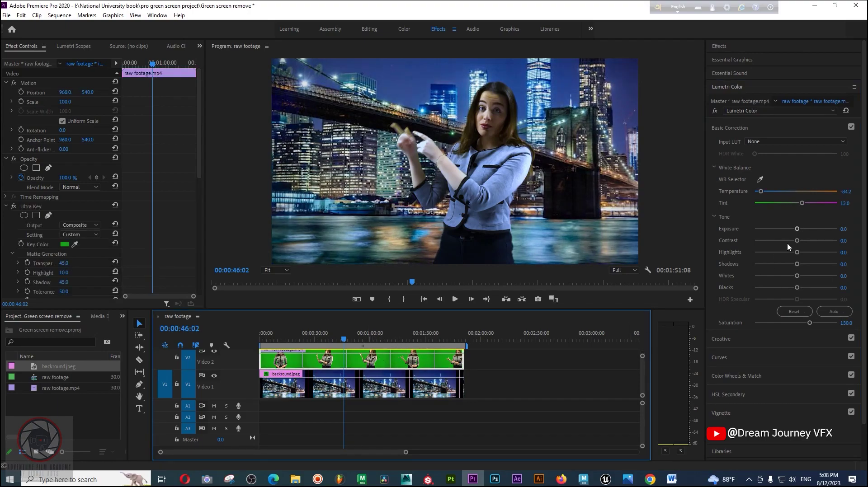
left_click_drag(797, 229, 802, 230)
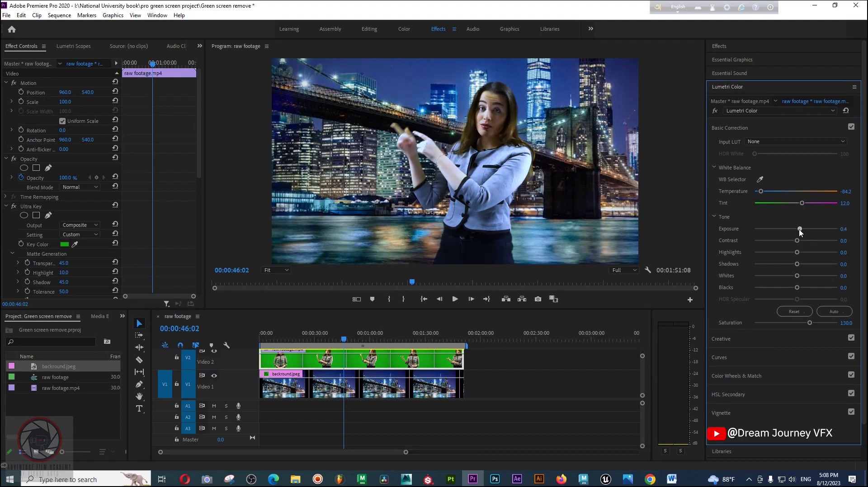
left_click(326, 339)
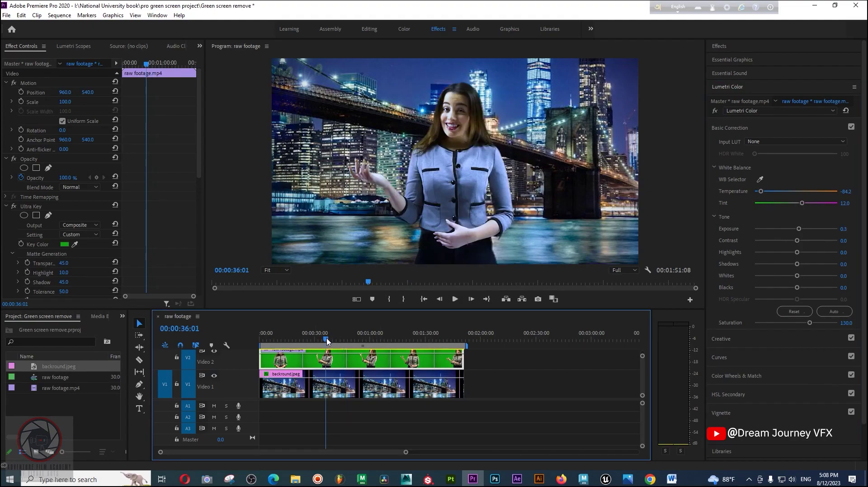
left_click_drag(325, 340, 275, 339)
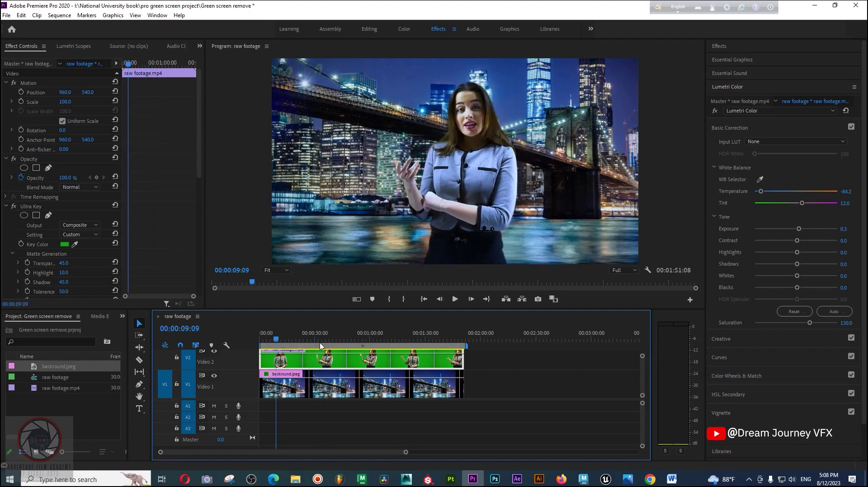
Step: Play the composite from about 15 s to 52 s, then select backround.jpeg at about 1:18
left_click(288, 338)
key("space")
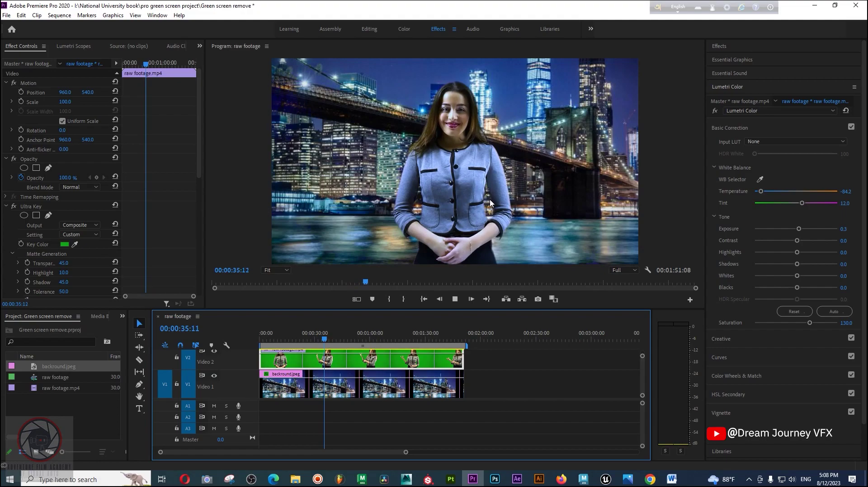
left_click(355, 338)
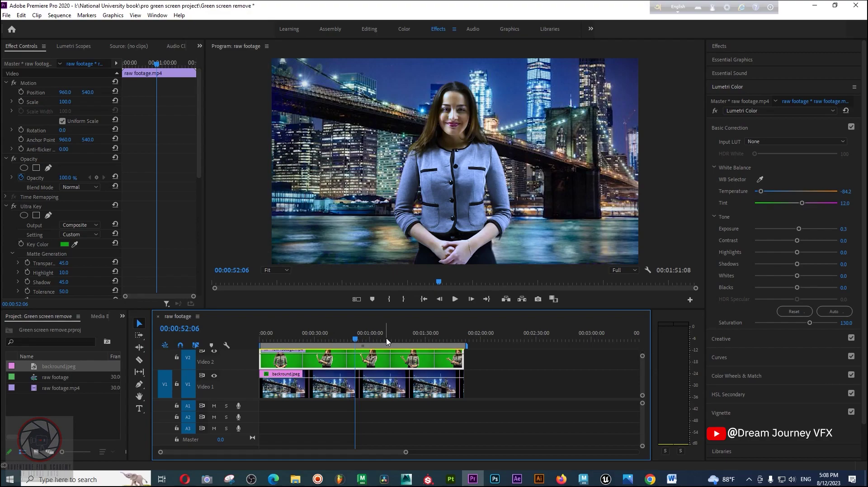
left_click_drag(386, 342, 426, 341)
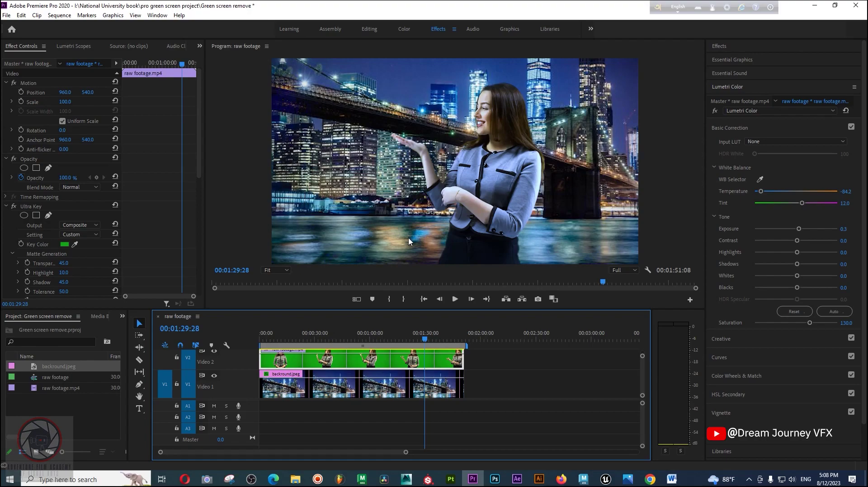
left_click(342, 391)
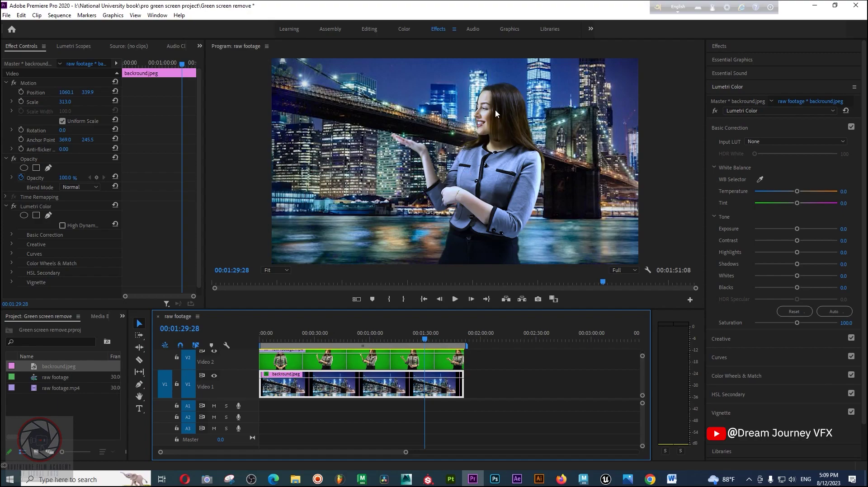
Step: Save the project, then scale the city background to 319 and position it at 1098.0, 339.9
left_click(7, 15)
left_click(30, 129)
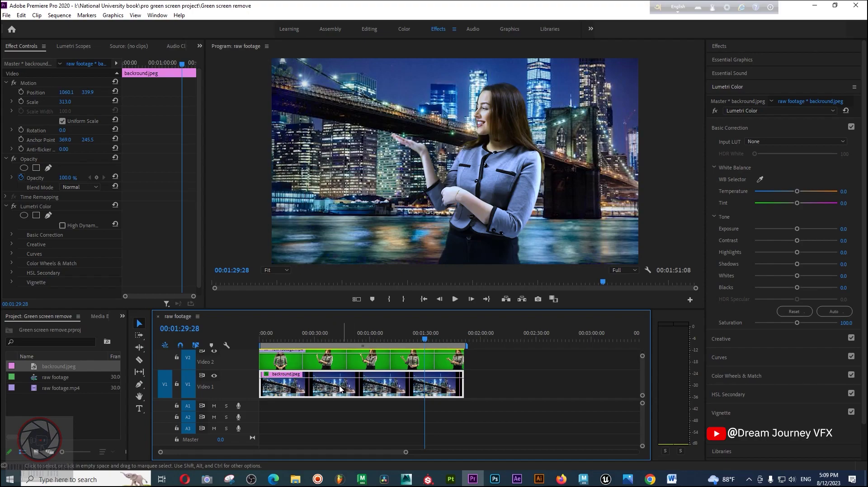
left_click_drag(63, 103, 60, 103)
left_click(38, 84)
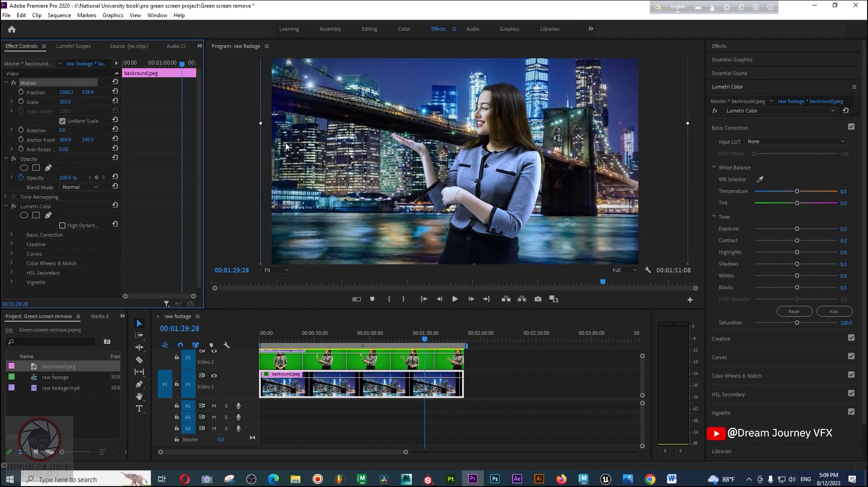
left_click_drag(372, 185, 375, 177)
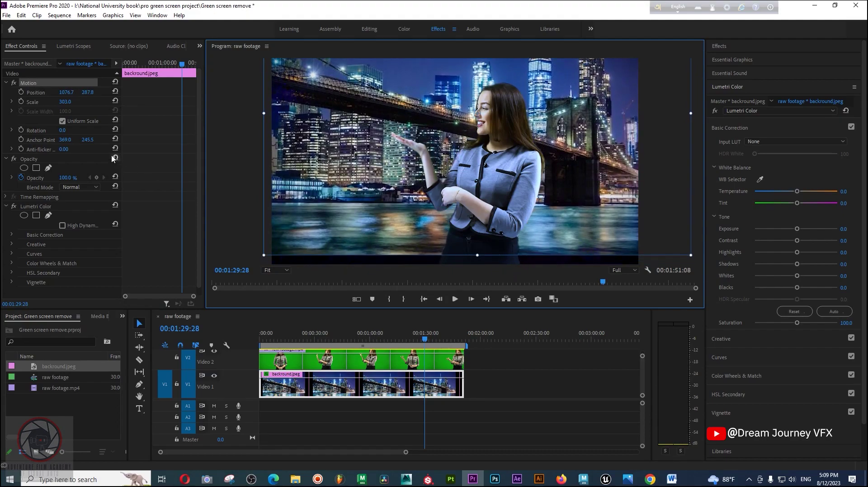
left_click(65, 103)
left_click_drag(65, 102, 72, 102)
left_click_drag(371, 195, 376, 206)
left_click_drag(350, 340, 347, 343)
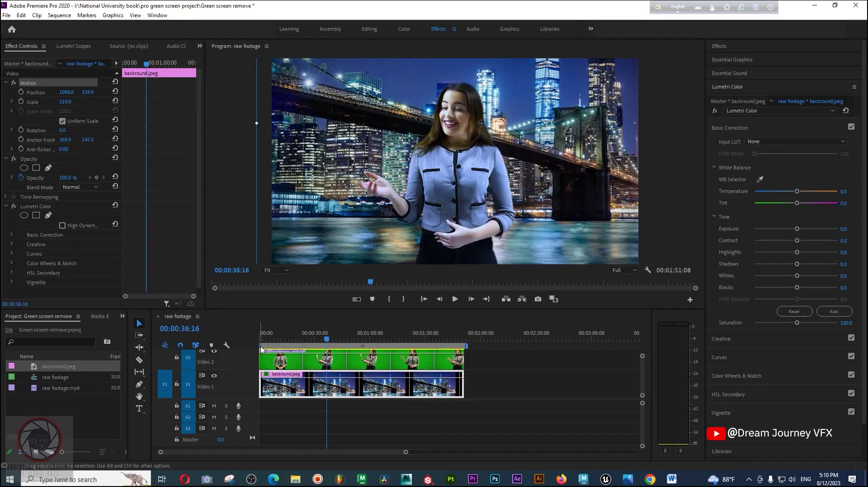
Step: Set the sequence work area to run from 00:00:35 to about 00:01:05
left_click_drag(327, 340, 327, 340)
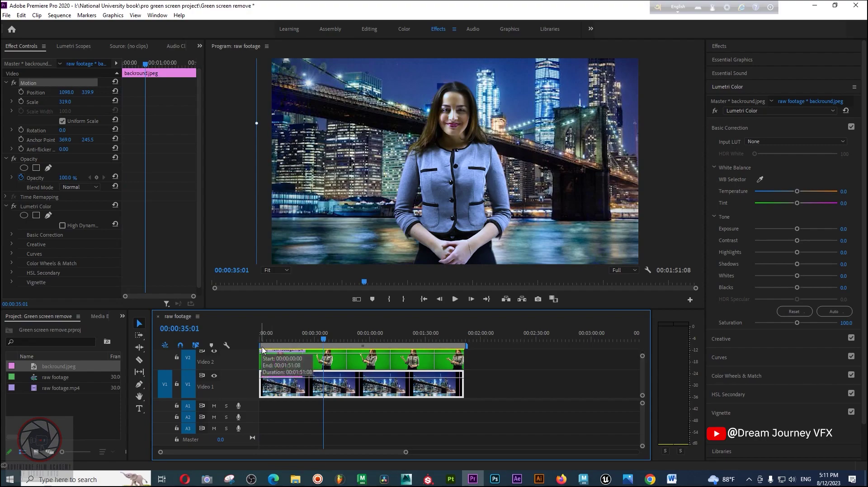
left_click_drag(260, 348, 322, 352)
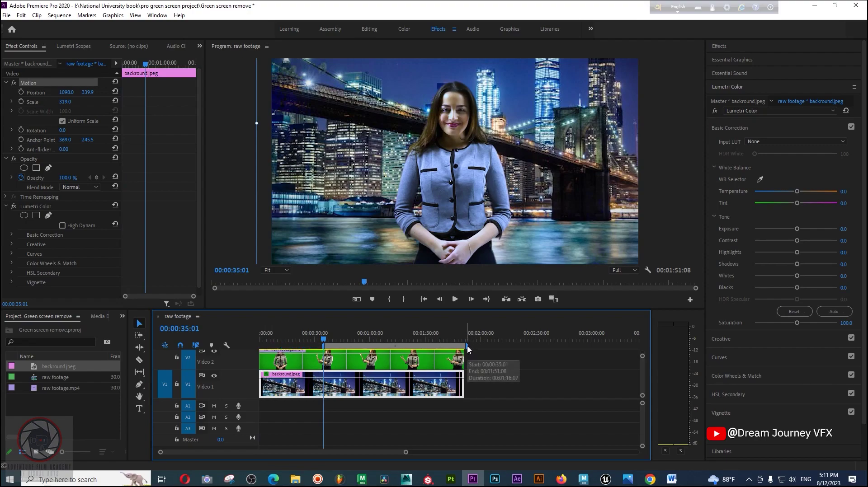
left_click_drag(467, 348, 383, 343)
left_click_drag(324, 340, 354, 339)
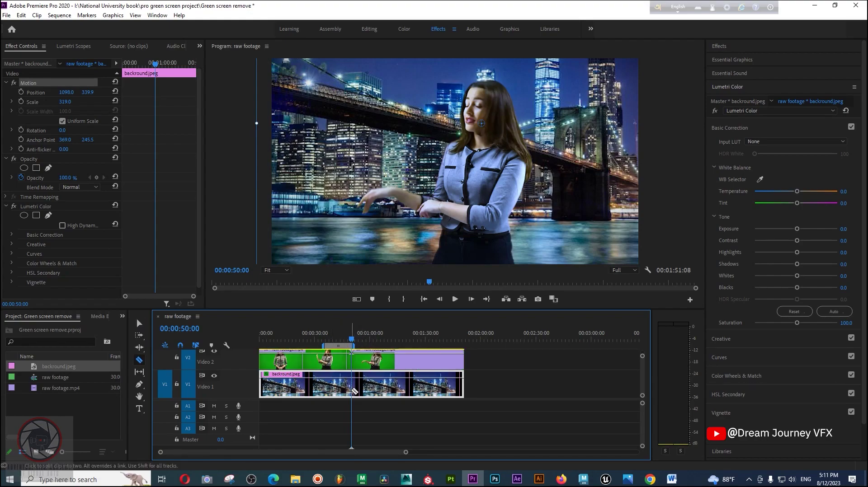
Step: Razor-cut the clips at the playhead and drag the right-hand pieces later, leaving a gap
left_click(354, 390)
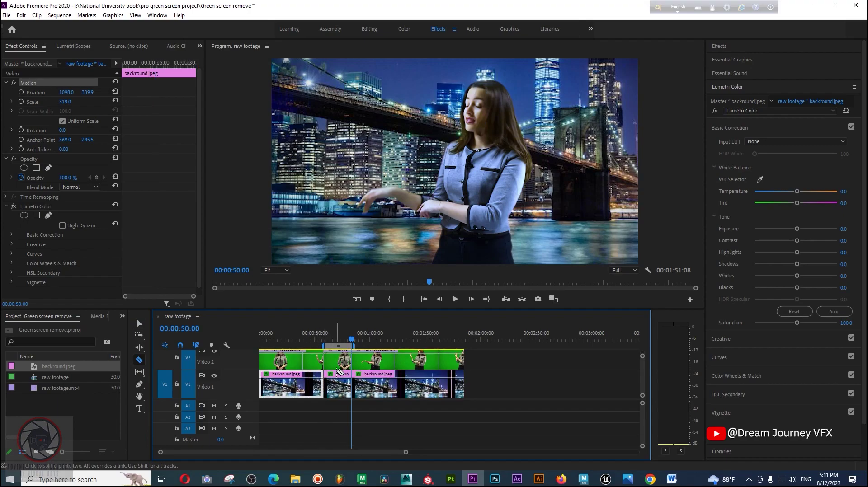
key("v")
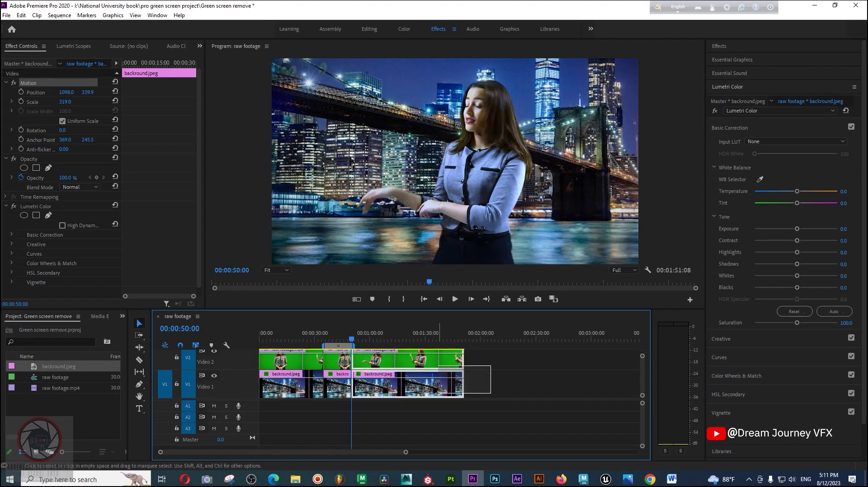
left_click_drag(438, 393, 453, 384)
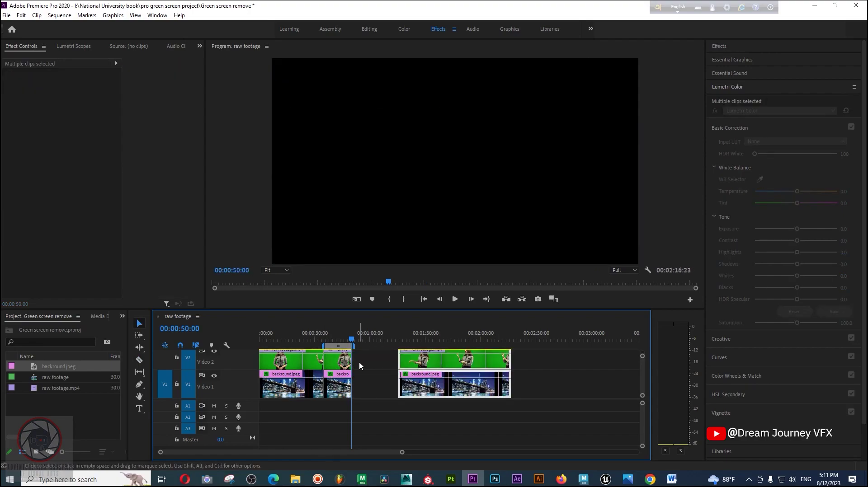
Step: Delete the left presenter and background pieces, then undo both the deletion and the move
left_click(298, 366)
left_click(299, 383, "shift")
key("Delete")
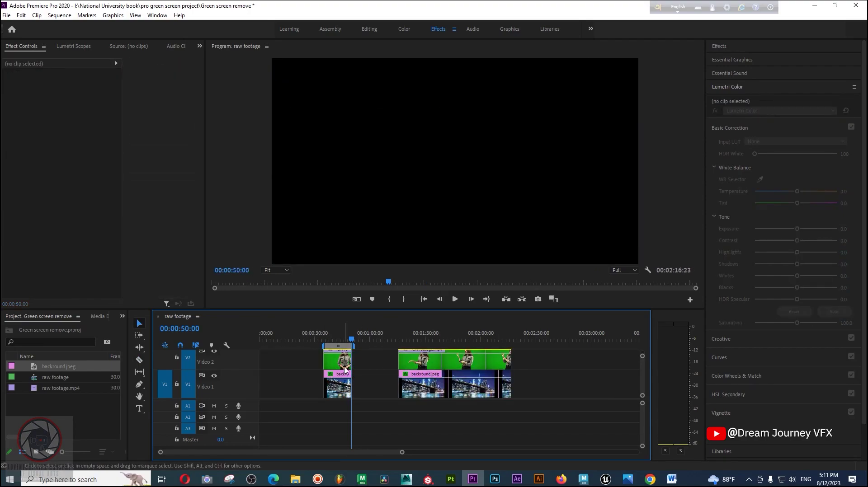
key("ctrl+z")
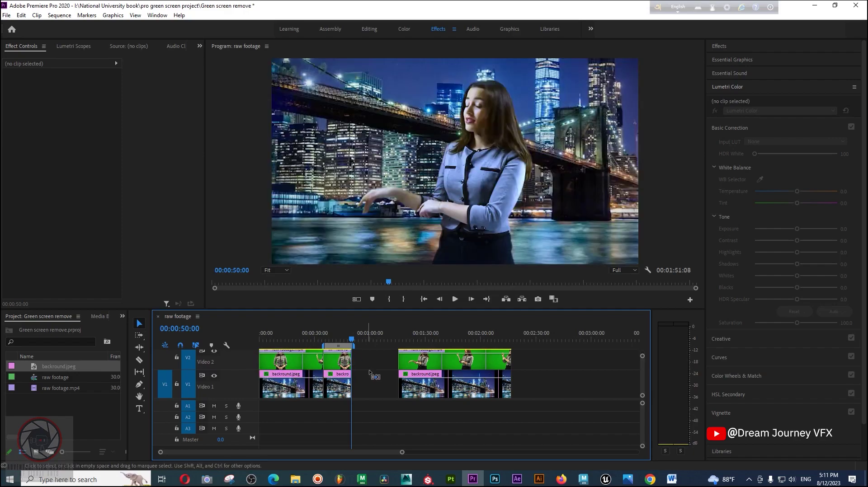
key("ctrl+z")
left_click(334, 344)
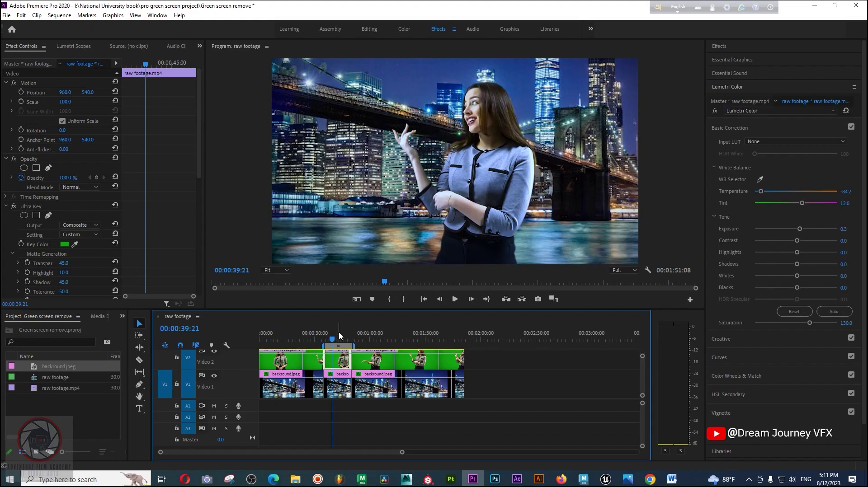
Step: Set the H.264 media export to save as final output.mp4 in the green screen remove folder
left_click(6, 16)
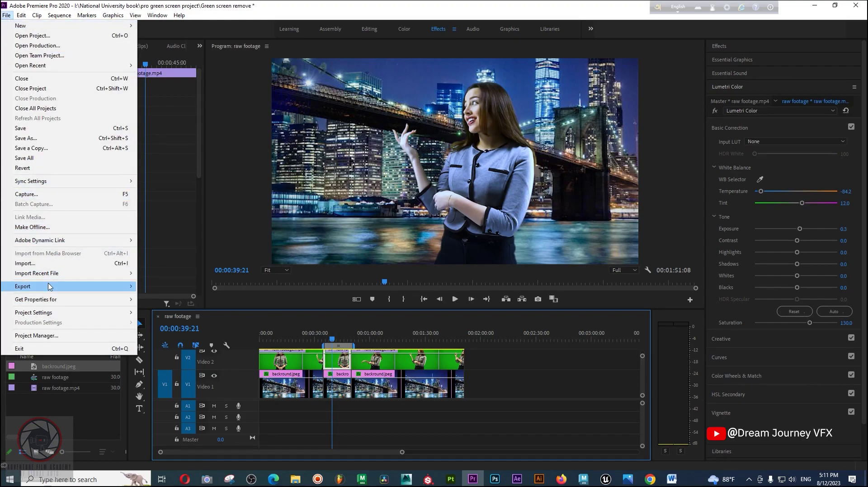
mouse_move(50, 288)
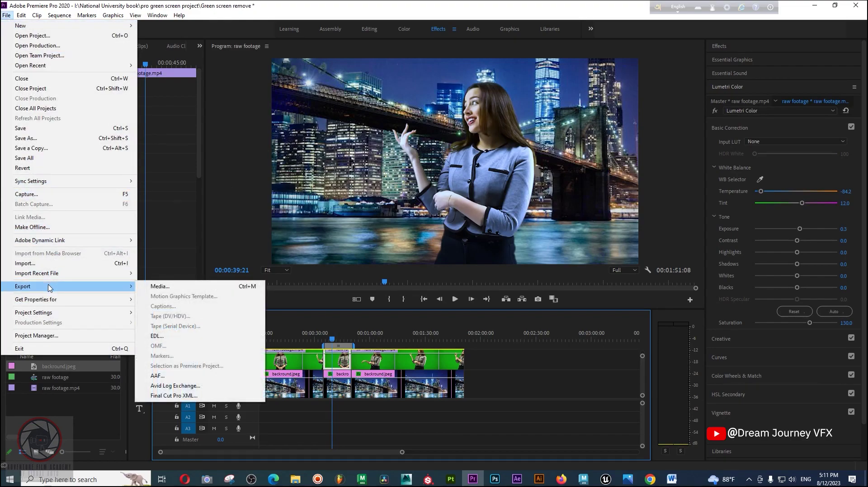
left_click(226, 287)
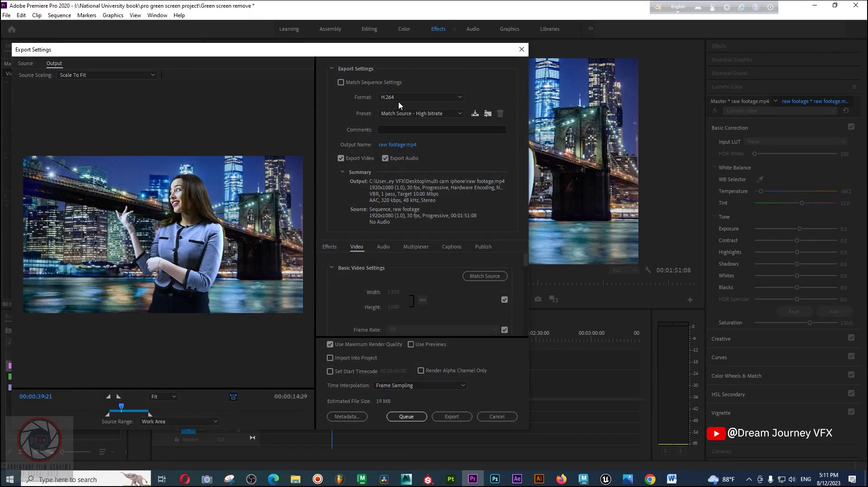
left_click(397, 145)
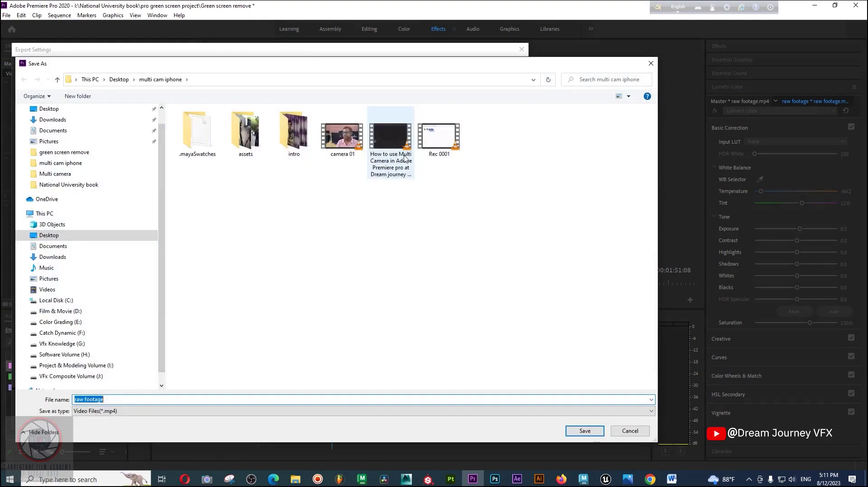
left_click(66, 186)
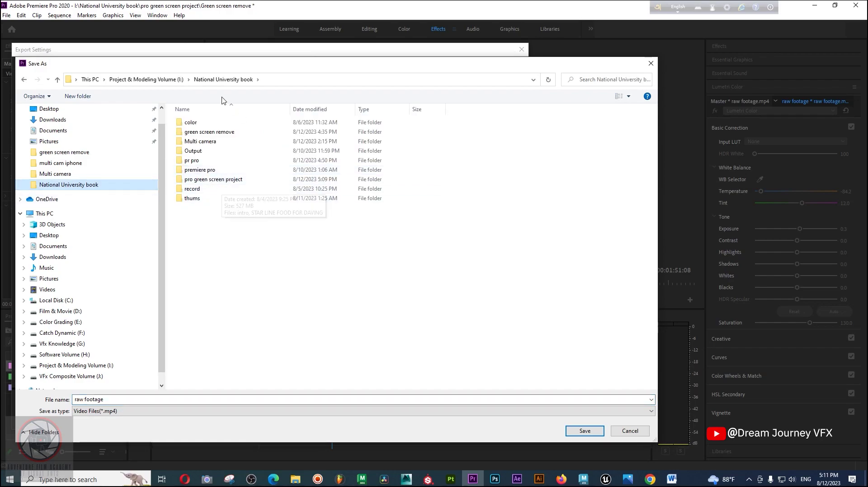
double_click(208, 132)
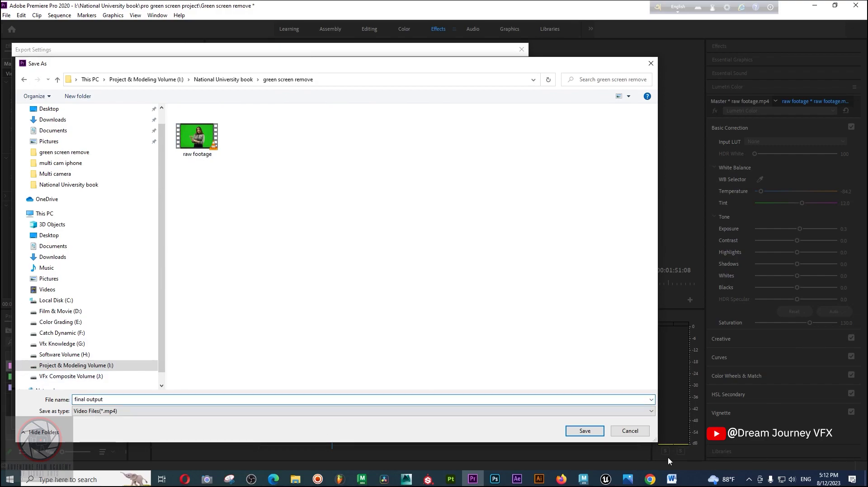
left_click(601, 435)
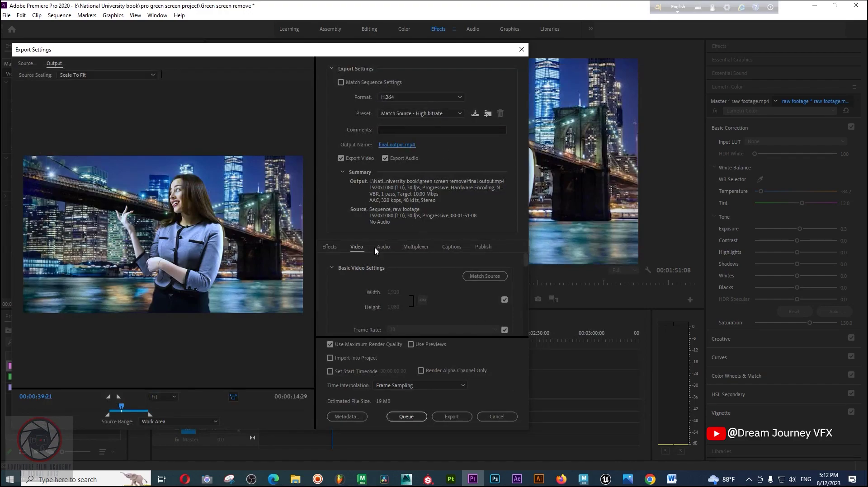
Step: Raise the target bitrate to 29.08 Mbps, export final output.mp4, and bring up File Explorer
left_click_drag(526, 266, 526, 273)
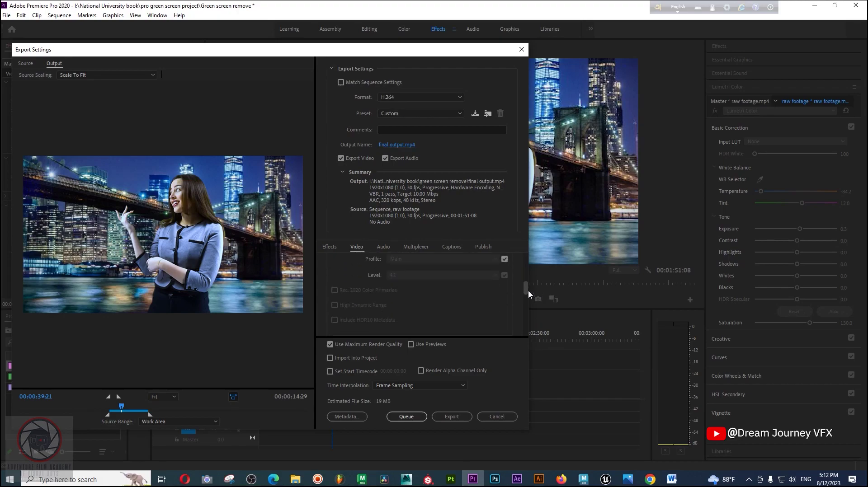
left_click_drag(528, 291, 527, 311)
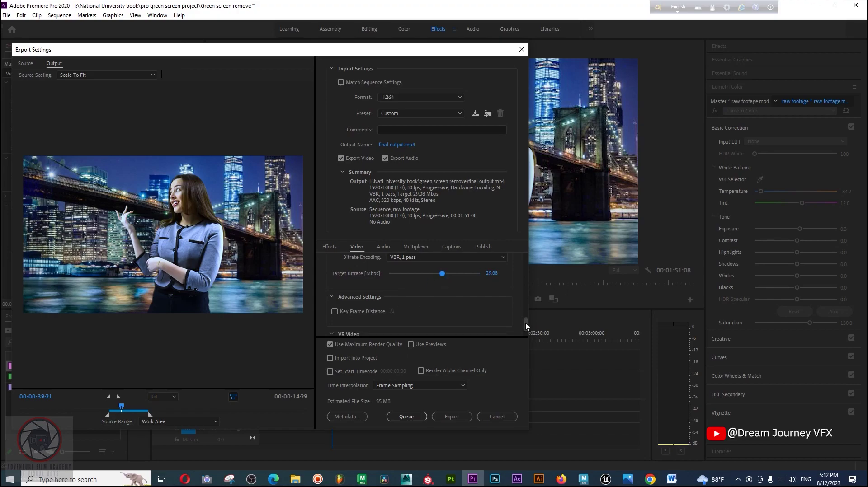
left_click_drag(526, 327, 526, 331)
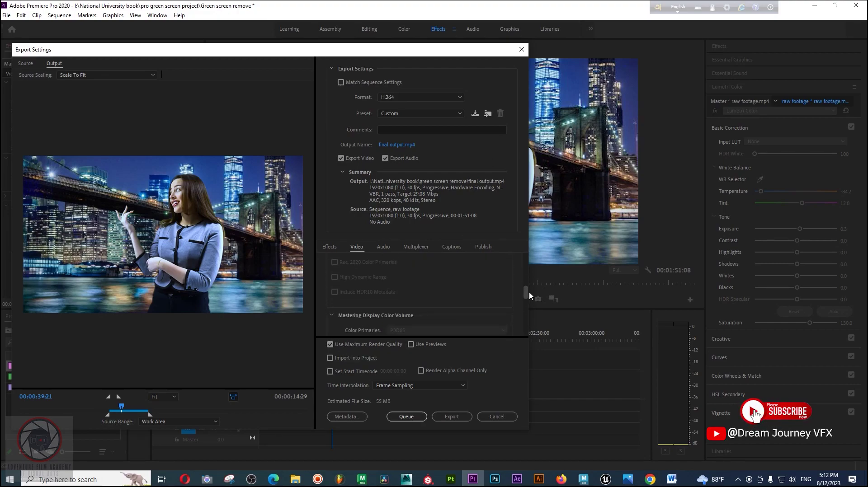
left_click_drag(531, 296, 501, 282)
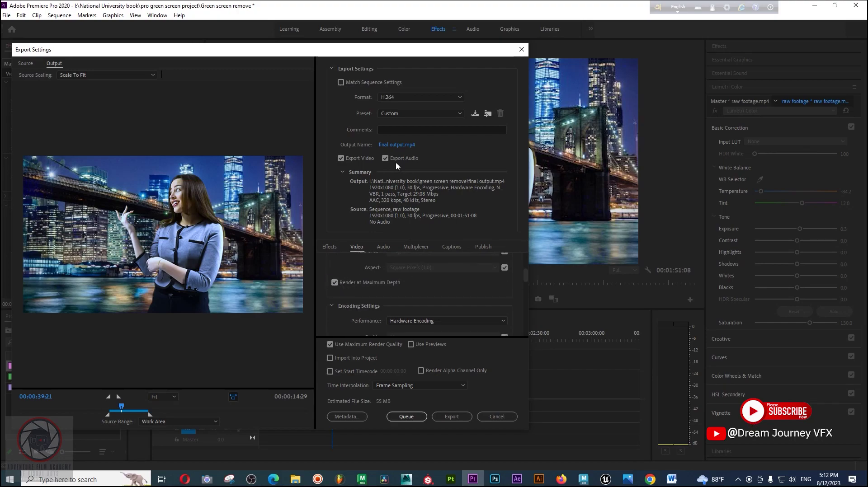
left_click(451, 418)
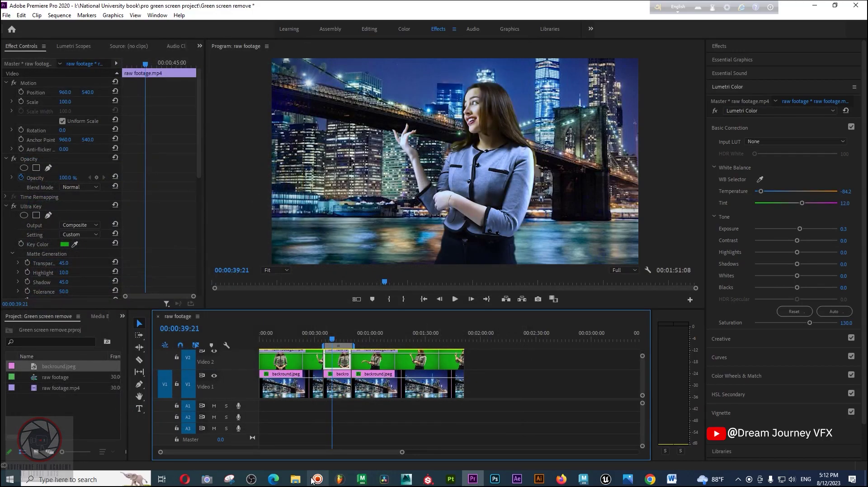
left_click(295, 479)
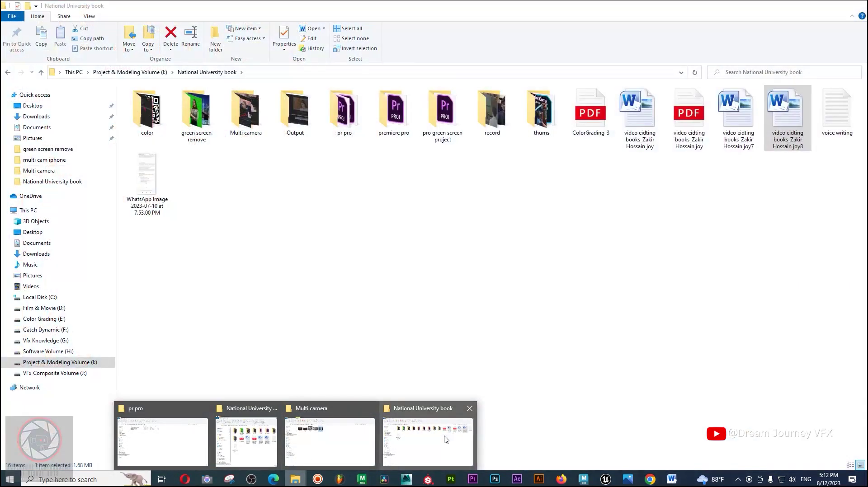
Step: Play final output.mp4 from the green screen remove folder full-screen in VLC to review the composite
left_click(445, 441)
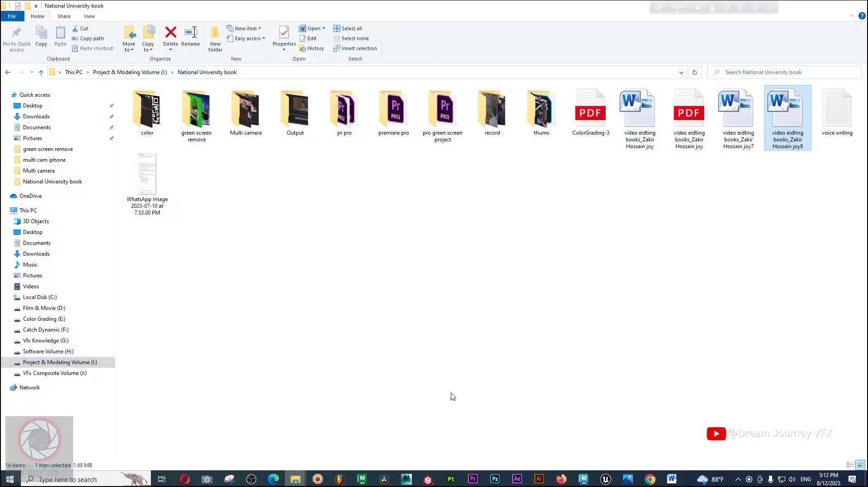
left_click(188, 189)
double_click(203, 125)
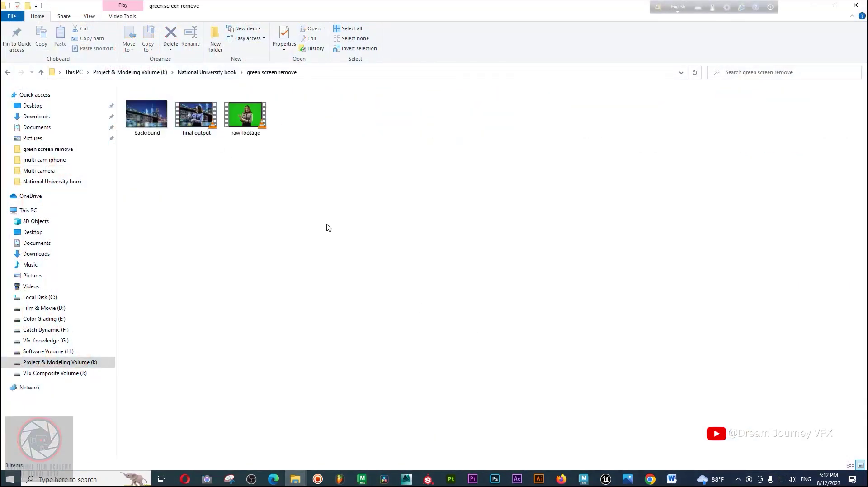
double_click(202, 119)
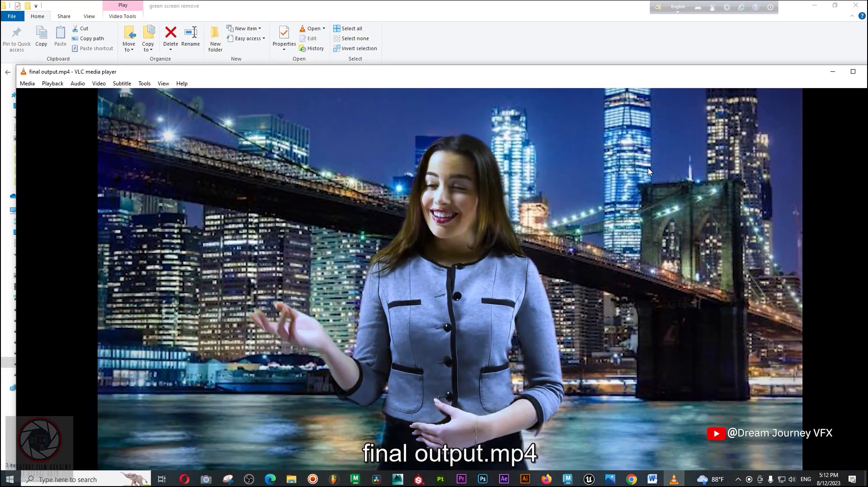
double_click(551, 348)
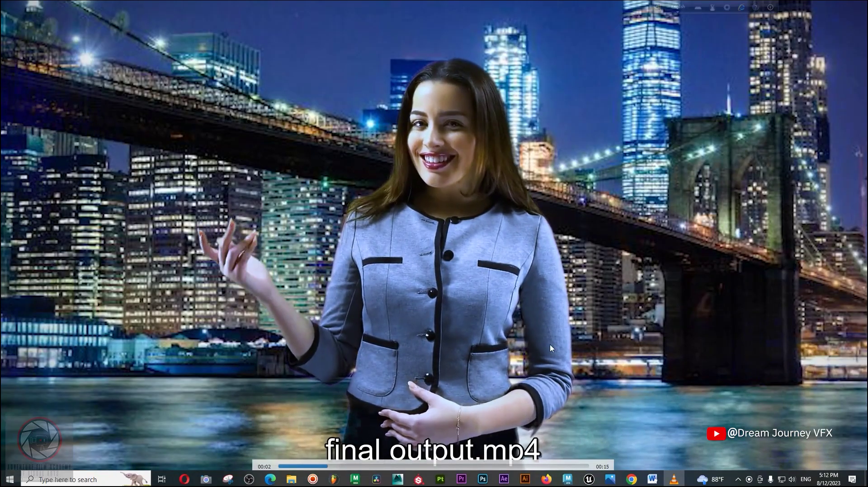